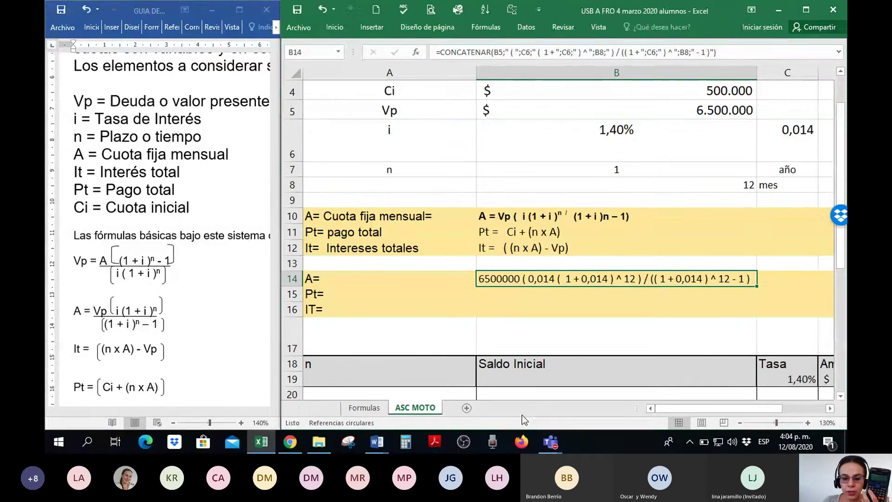
- Check the participants in the Teams meeting window and return to the Excel workbook
mouse_move(551, 441)
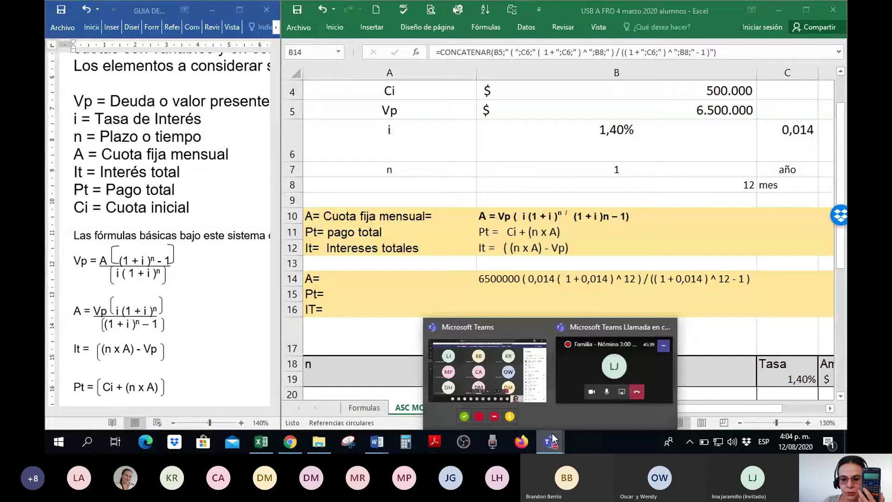
left_click(539, 364)
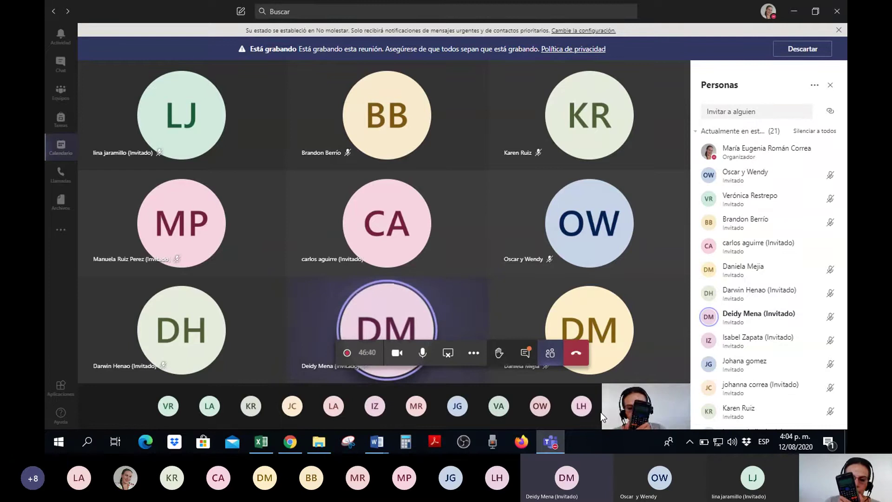
left_click(261, 450)
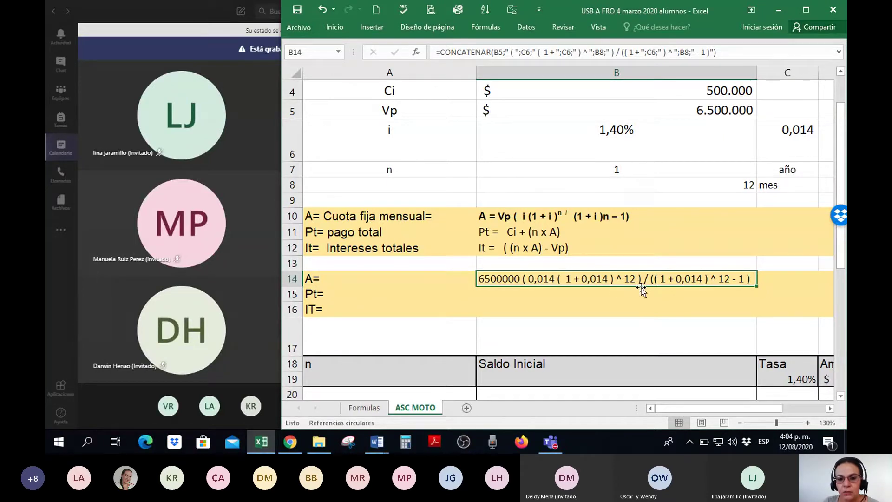
- Add a closing parenthesis after the exponent n, before the division sign, in the fixed monthly payment formula in B10
left_click(559, 219)
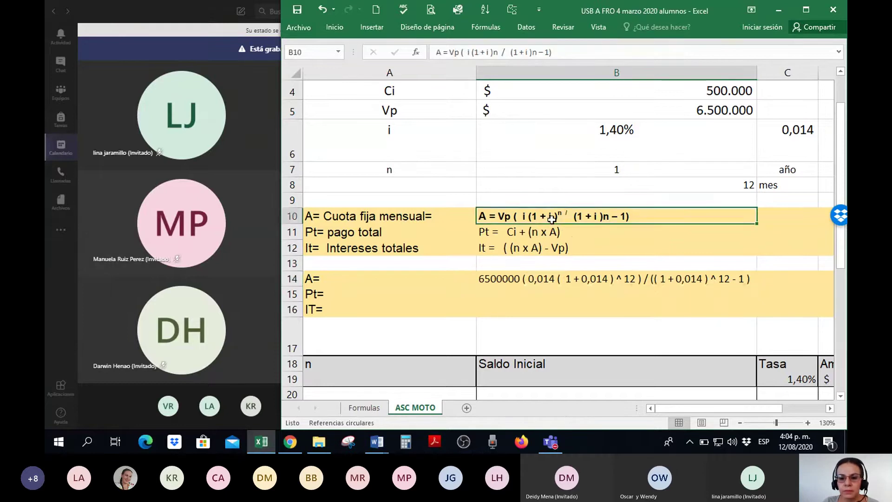
left_click(502, 52)
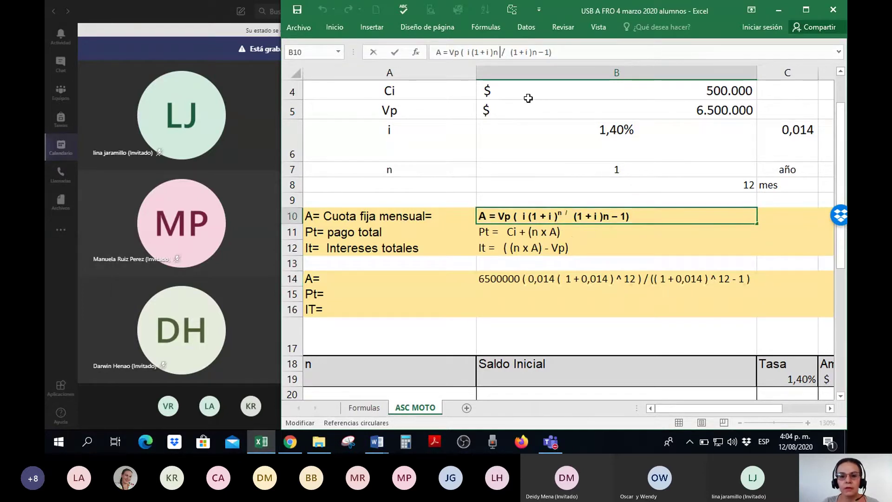
type(")")
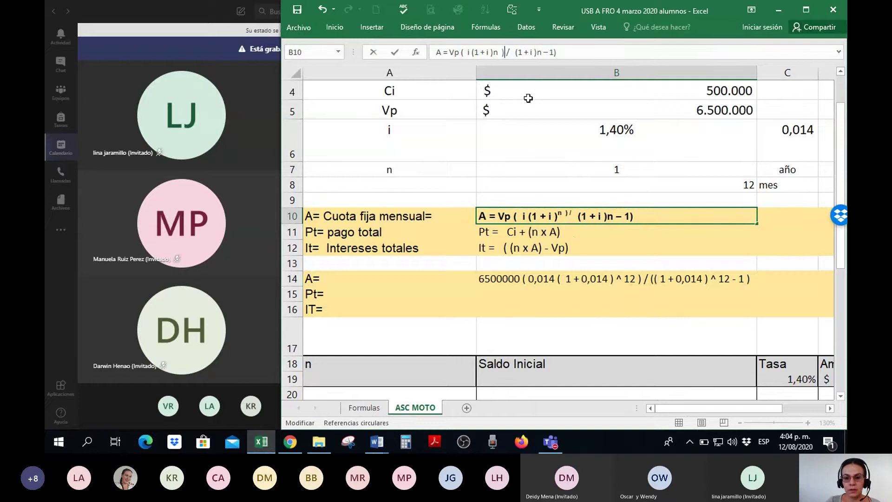
key("Return")
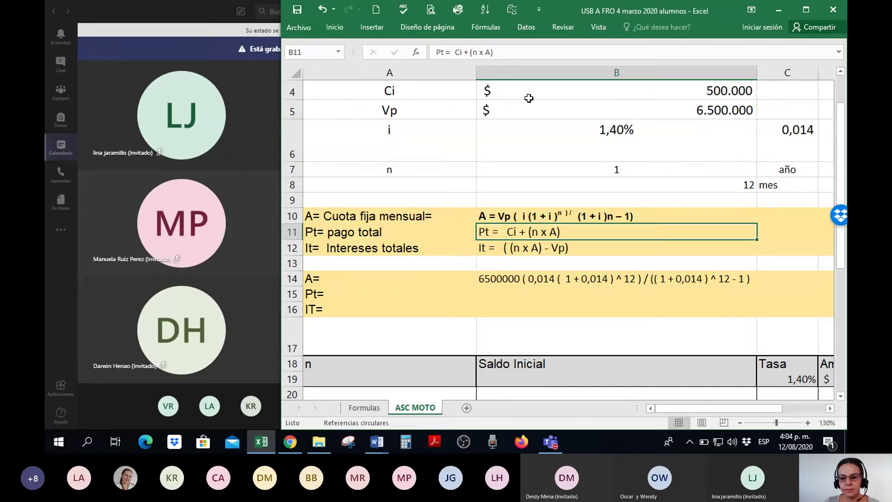
left_click(798, 280)
right_click(798, 280)
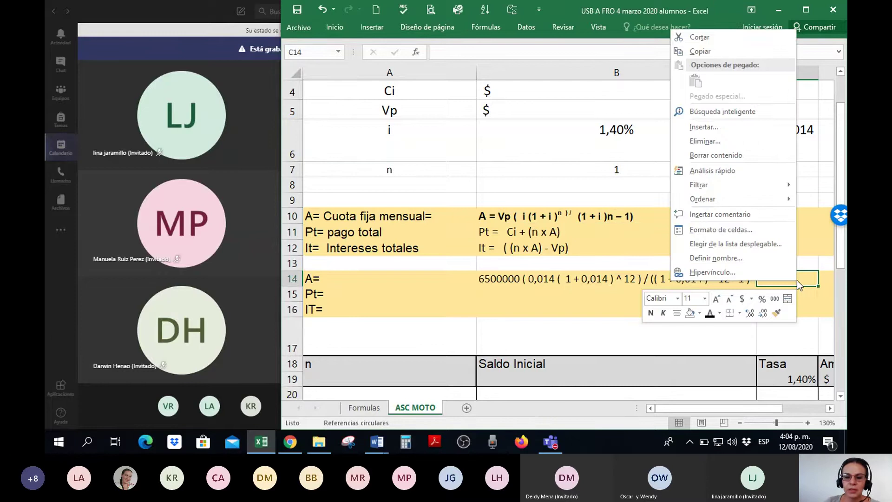
key("Escape")
- Maximize the workbook window and set the font colour of cells C14:E14 to black
key("Up")
key("Down")
key("Right")
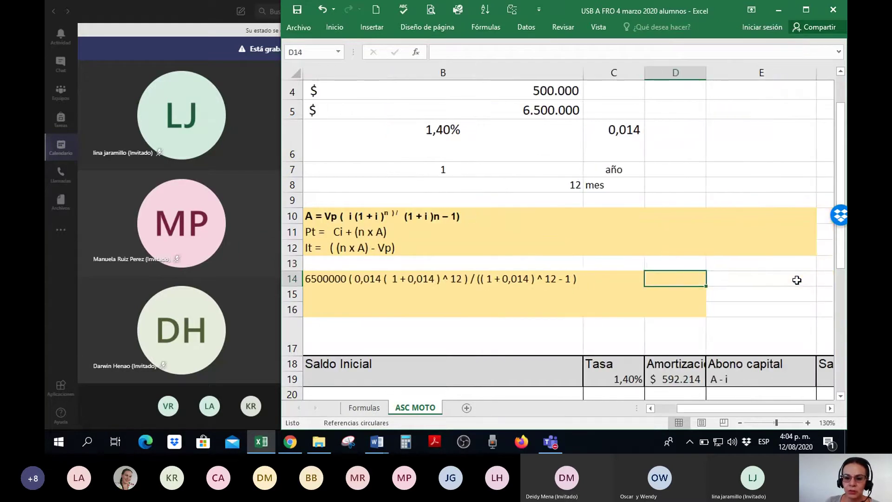
left_click(808, 10)
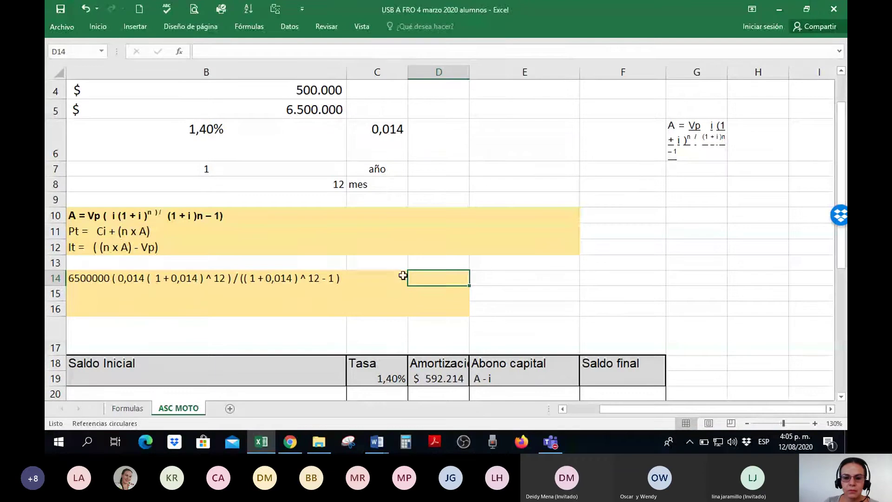
key("Left")
left_click(492, 278, "shift")
right_click(492, 278)
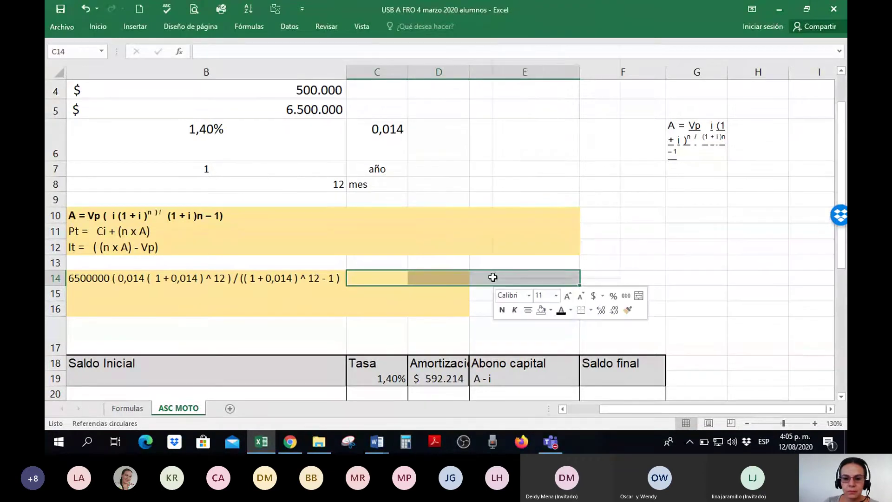
left_click(562, 311)
left_click(512, 282)
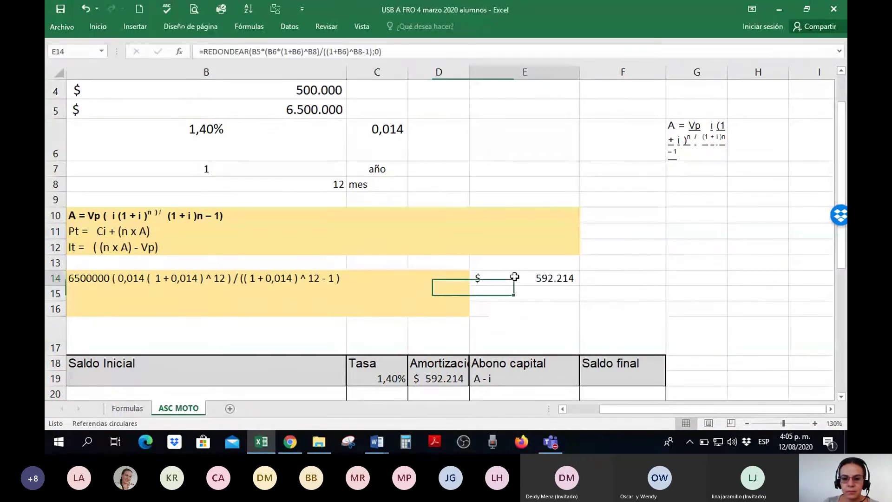
- Copy the formatting of D14 onto E14 and apply the dollar accounting number format to E14
left_click(439, 281)
right_click(438, 281)
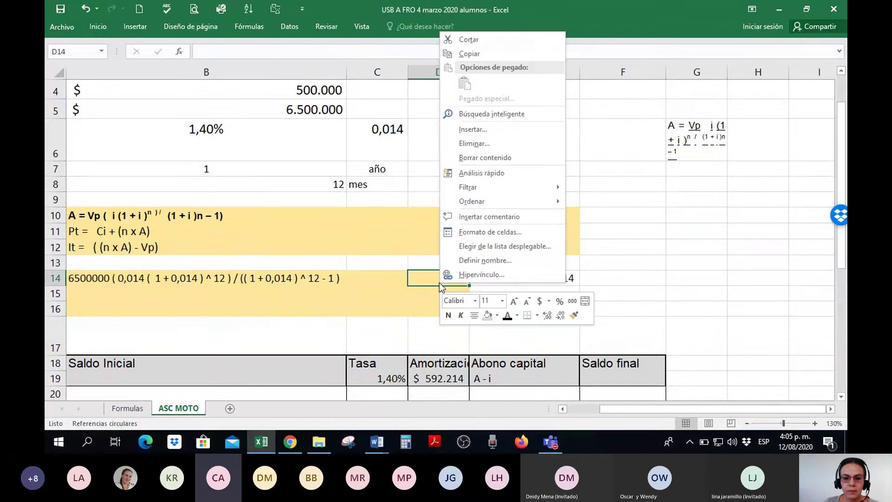
left_click(575, 316)
left_click(564, 282)
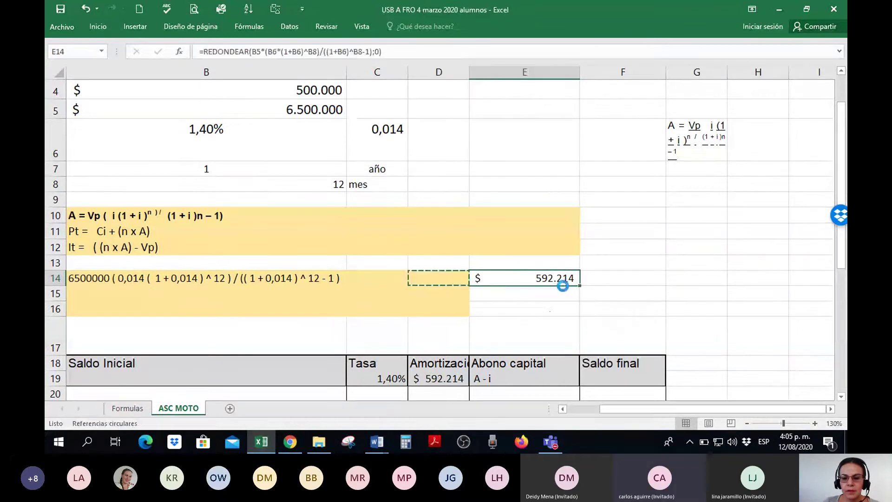
right_click(534, 278)
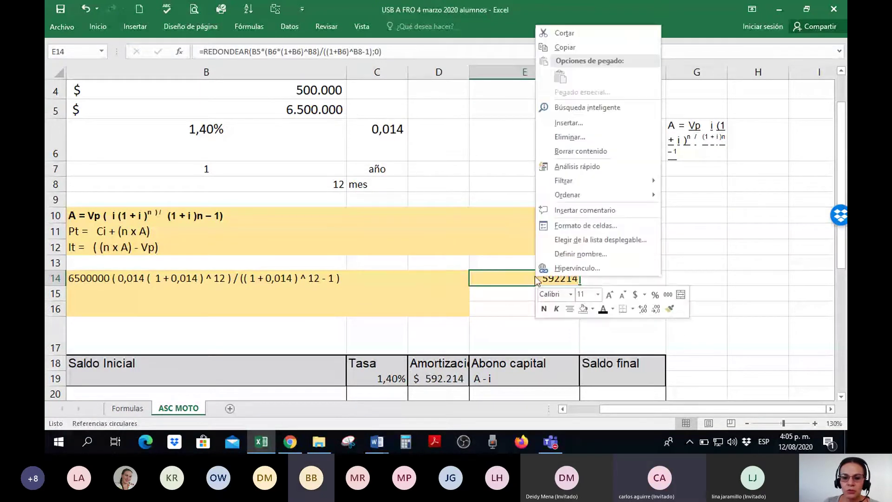
left_click(635, 294)
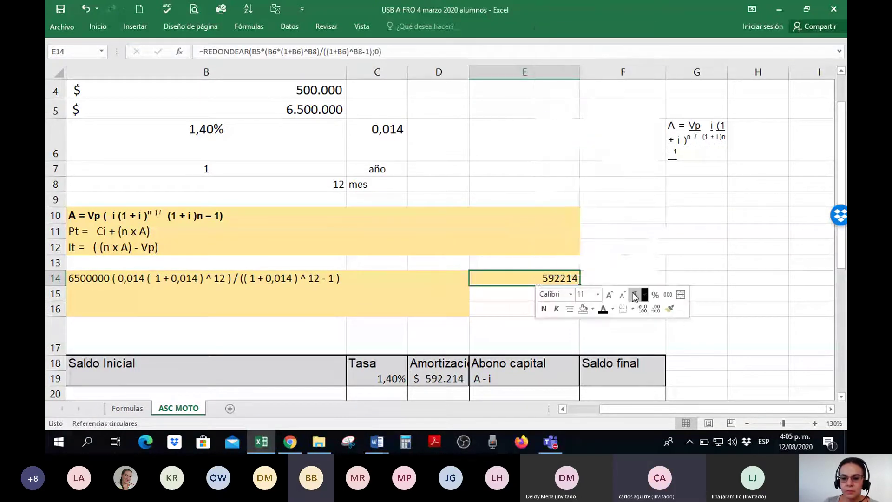
left_click(757, 278)
- Narrow column A to about two thirds of its width
key("Left")
key("Left")
key("Left")
key("Left")
key("Left")
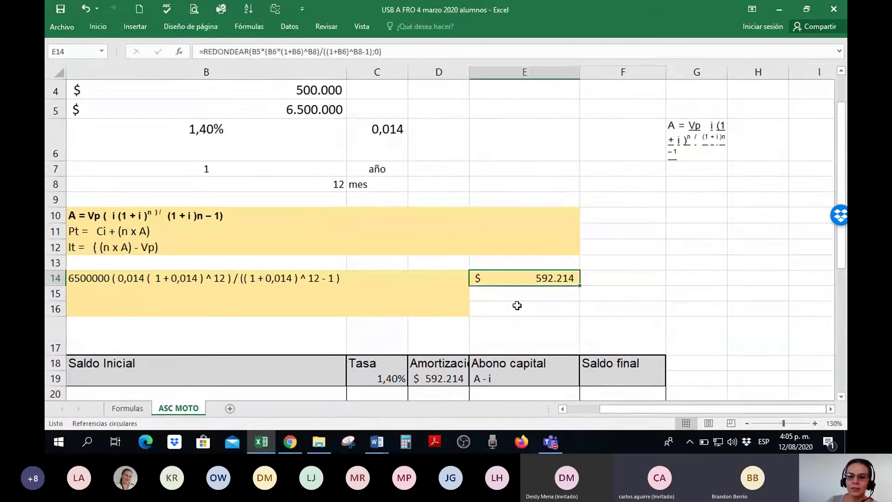
key("Left")
key("Left")
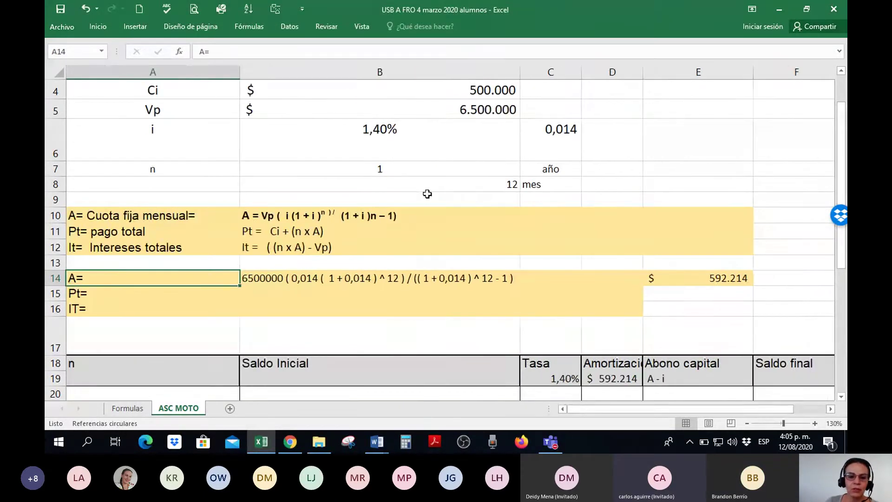
left_click_drag(240, 72, 181, 71)
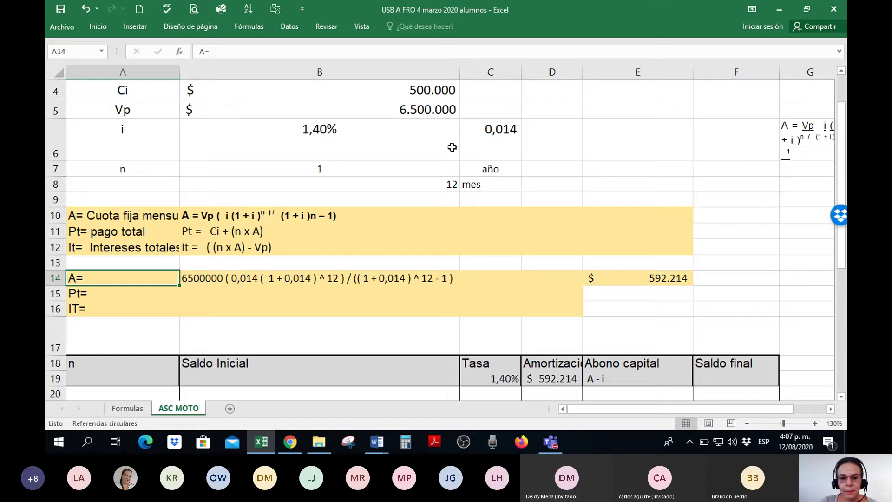
- Open the REDONDEAR formula in E14 to examine its cell references and close it without changes
left_click(634, 277)
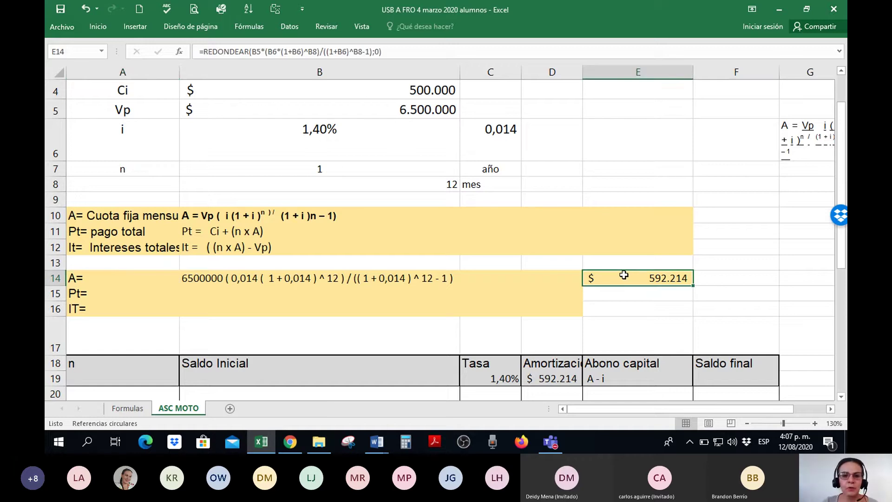
double_click(626, 278)
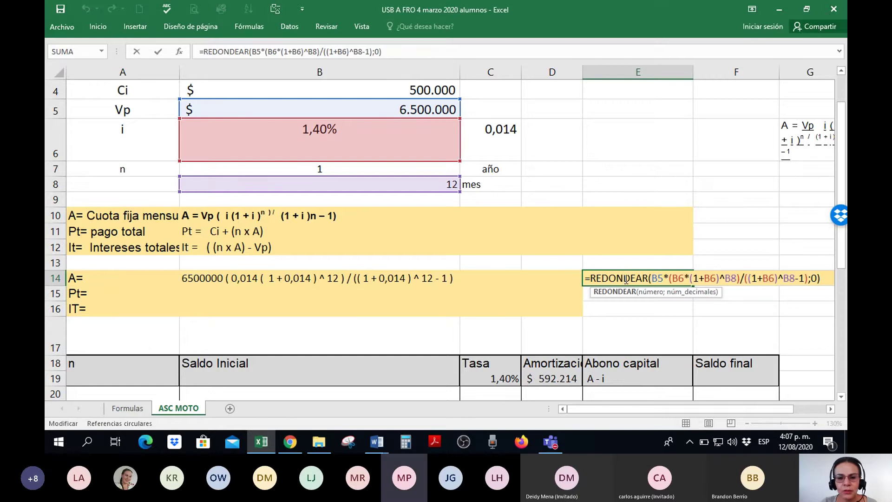
left_click(830, 409)
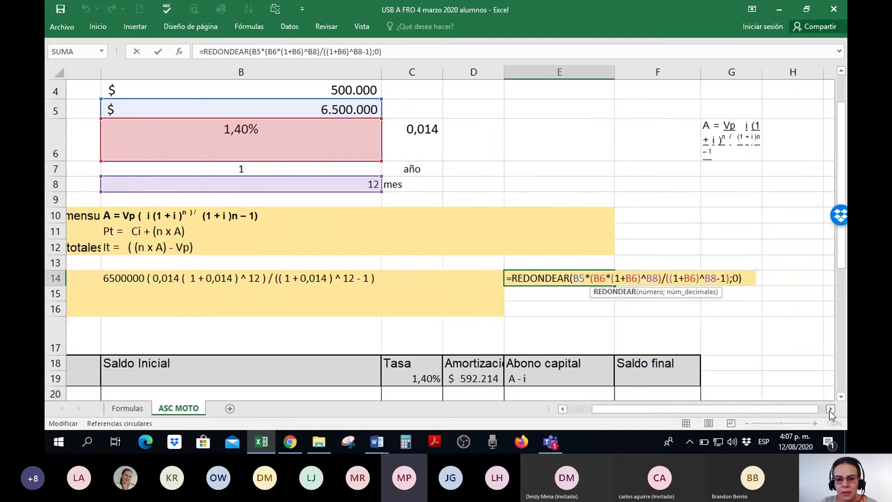
left_click(830, 409)
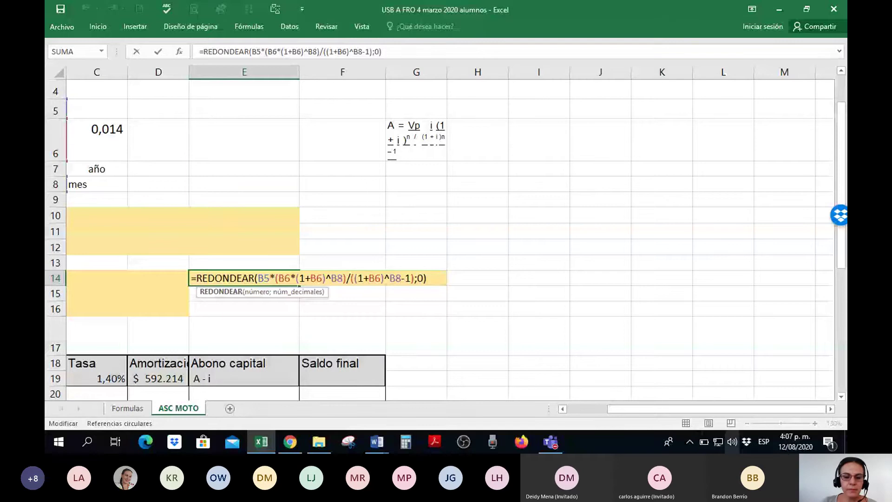
key("Return")
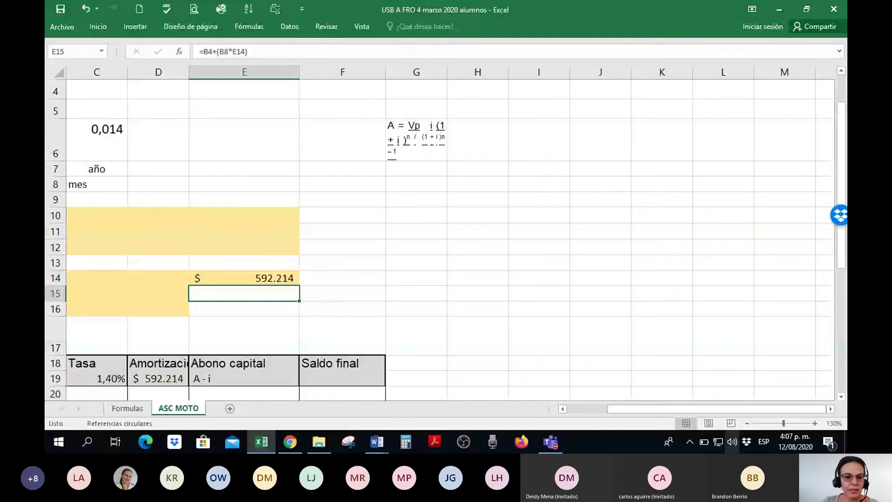
- Set the font colour of the total payment expression in B15 to black
key("Home")
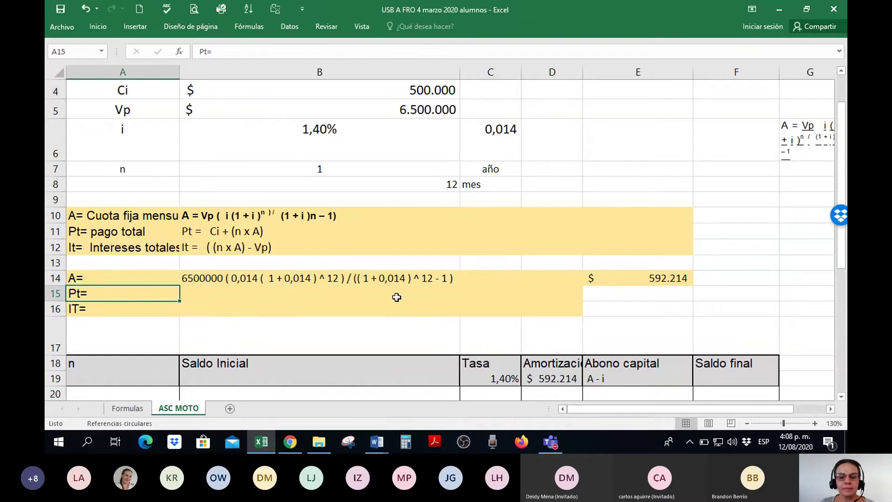
left_click(199, 290)
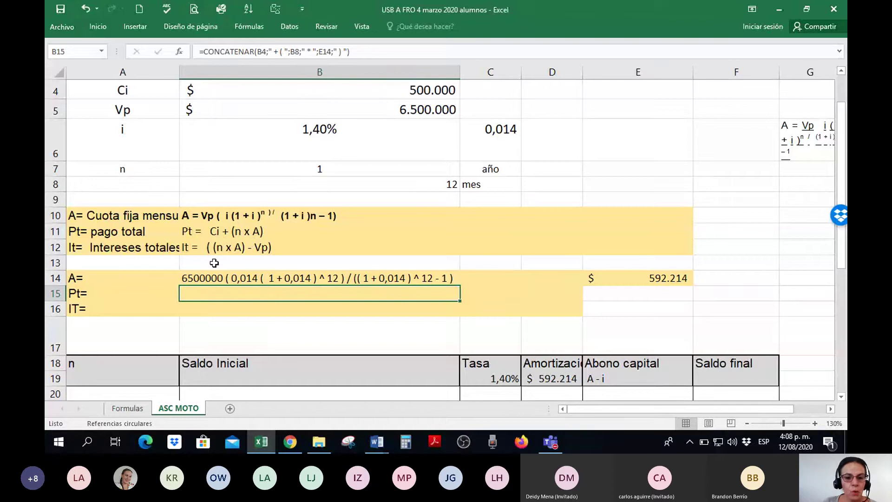
right_click(226, 292)
left_click(293, 324)
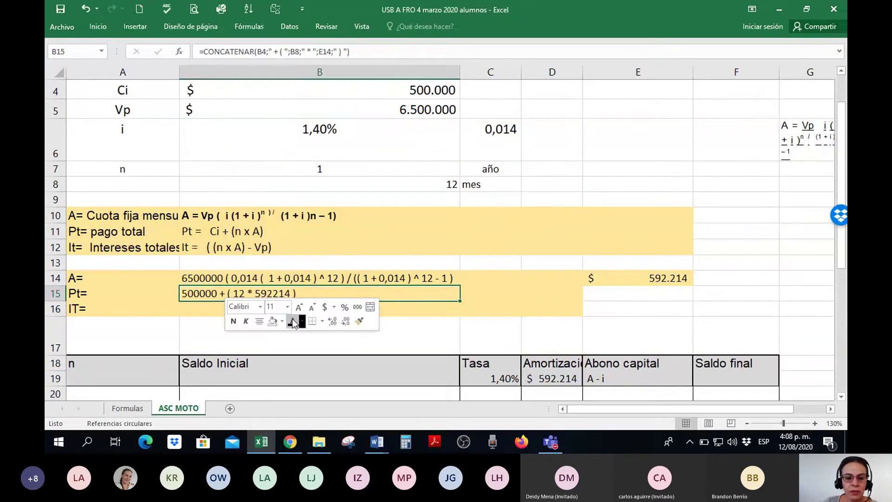
left_click(418, 330)
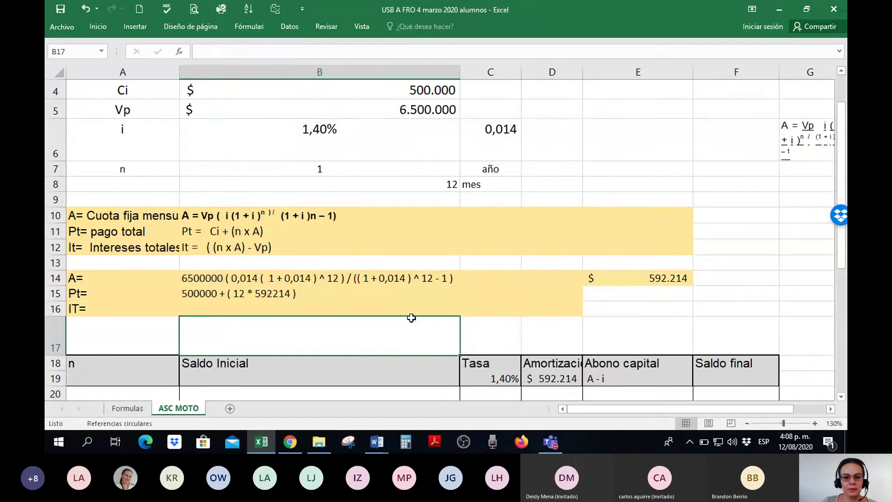
- Enlarge the sheet to 190% and copy the formatting of E14 onto the total payment cell E15
scroll(418, 330, "up", 3)
scroll(411, 317, "up", 1)
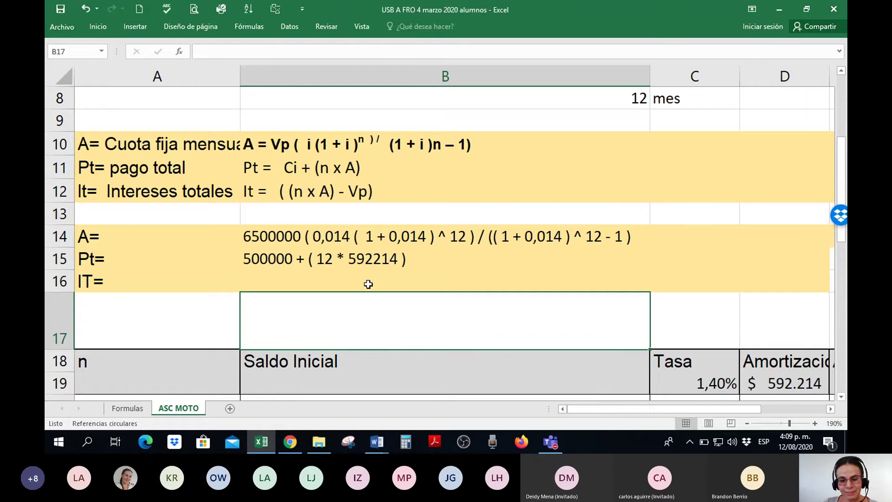
left_click(742, 251)
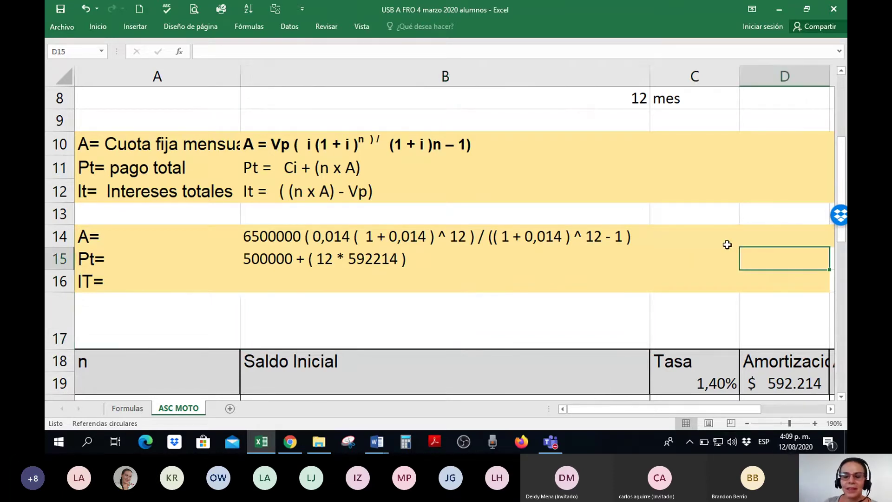
key("Right")
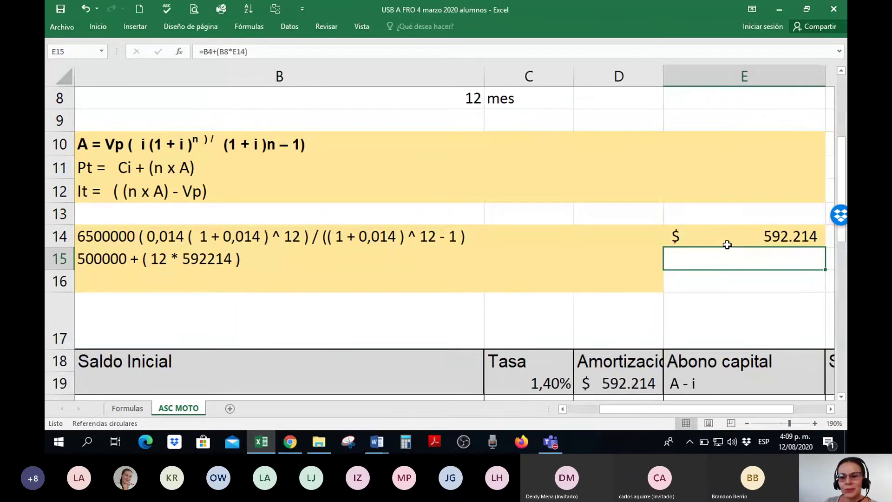
left_click(727, 236)
right_click(728, 237)
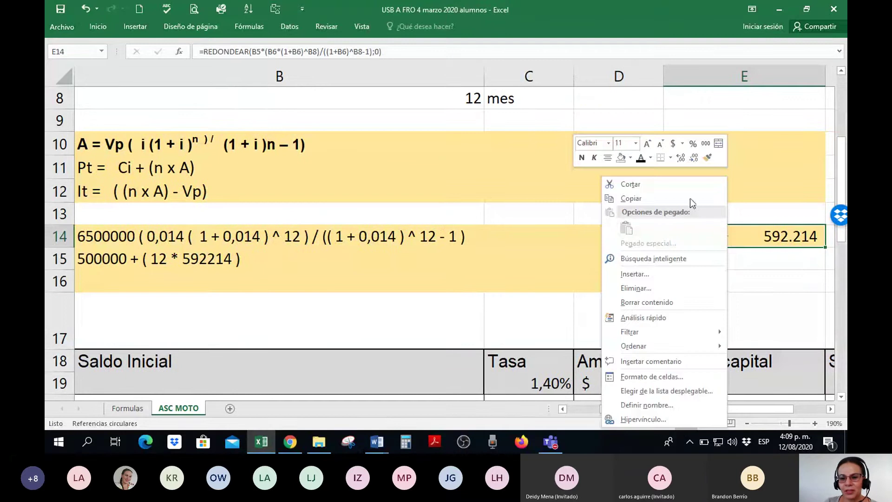
left_click(704, 160)
left_click(725, 257)
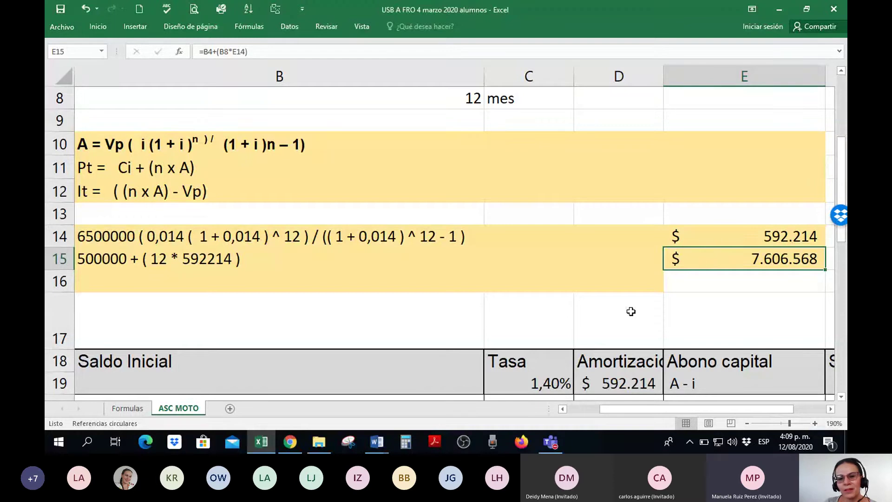
- Review how the monthly payment in E14 is rounded by its formula, leaving the formula as it is
left_click(722, 237)
double_click(722, 237)
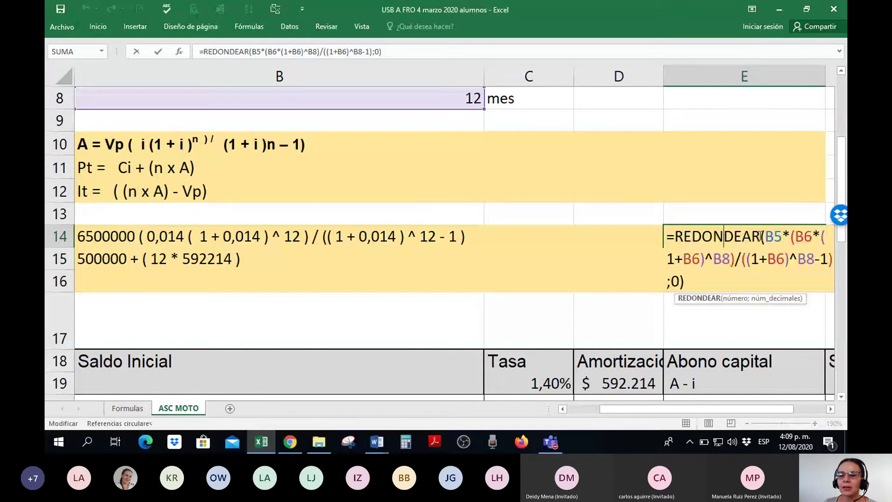
key("Return")
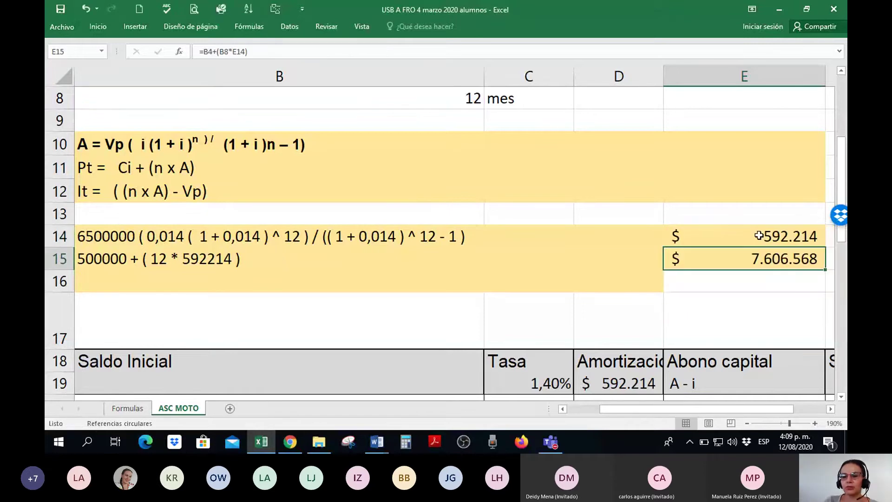
- Examine the REDONDEAR monthly payment formula in E14 and the total payment formula in E15, leaving both as they are
left_click(759, 236)
double_click(760, 236)
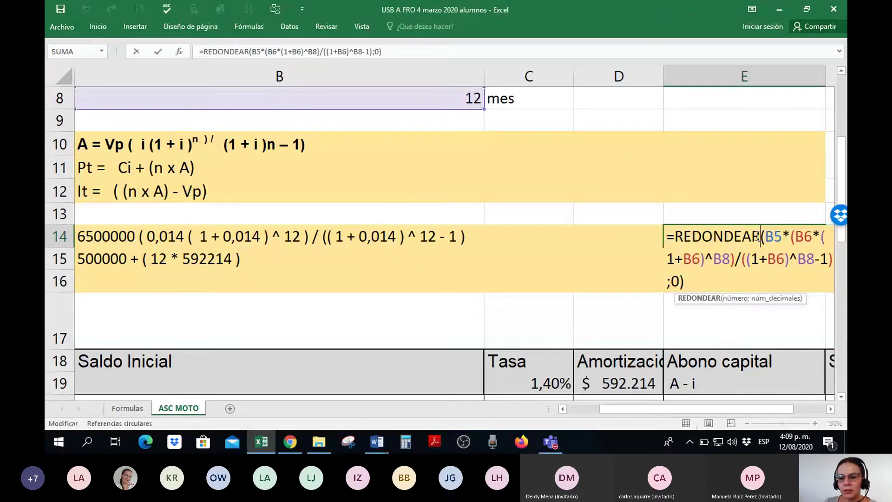
left_click(668, 266)
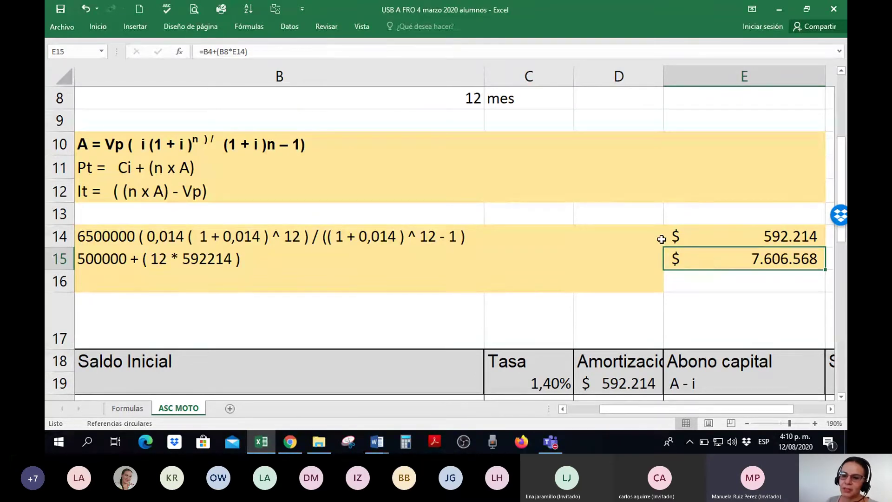
left_click(742, 236)
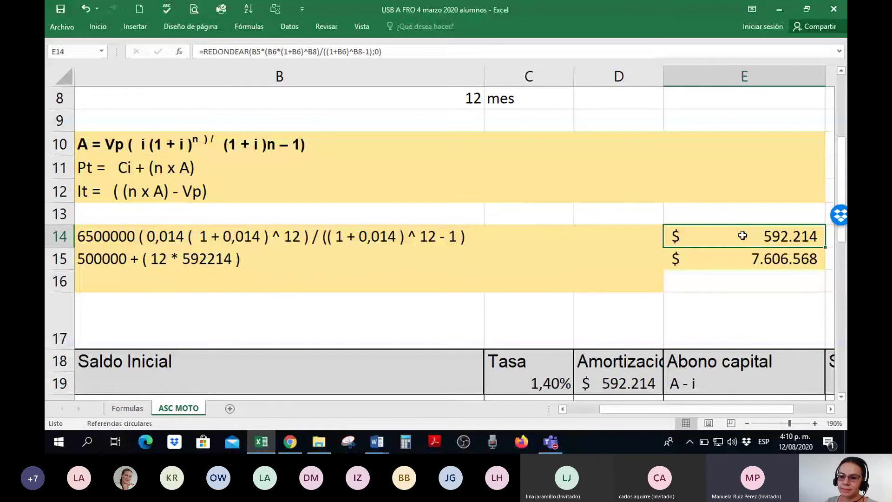
double_click(743, 236)
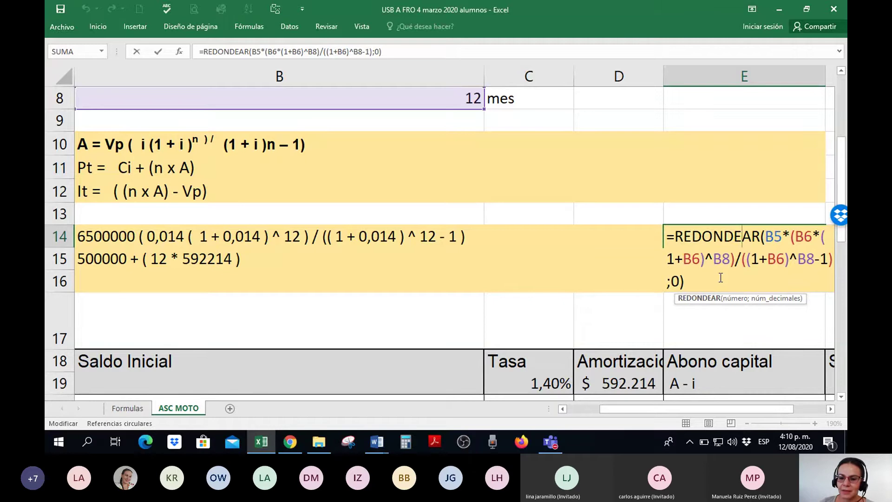
key("Return")
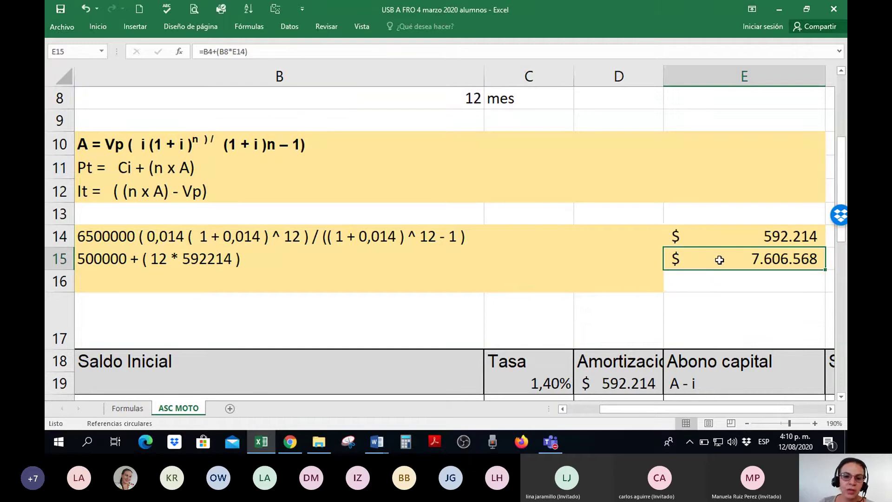
double_click(720, 260)
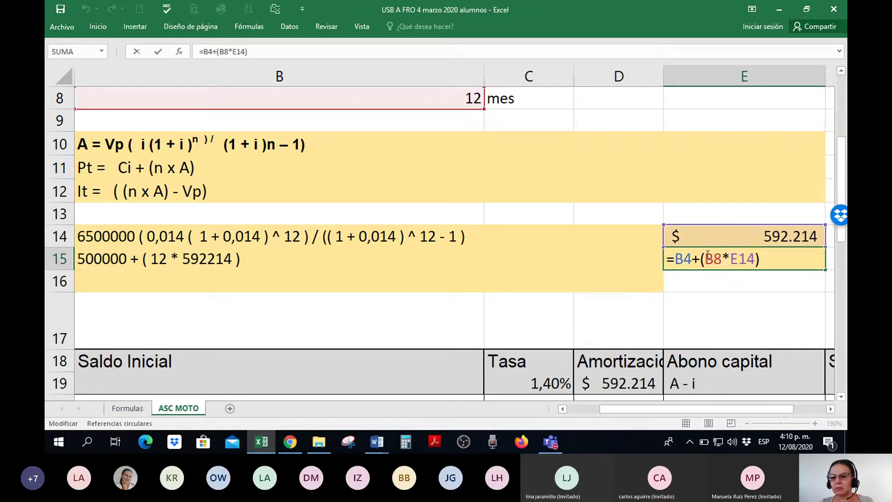
key("Return")
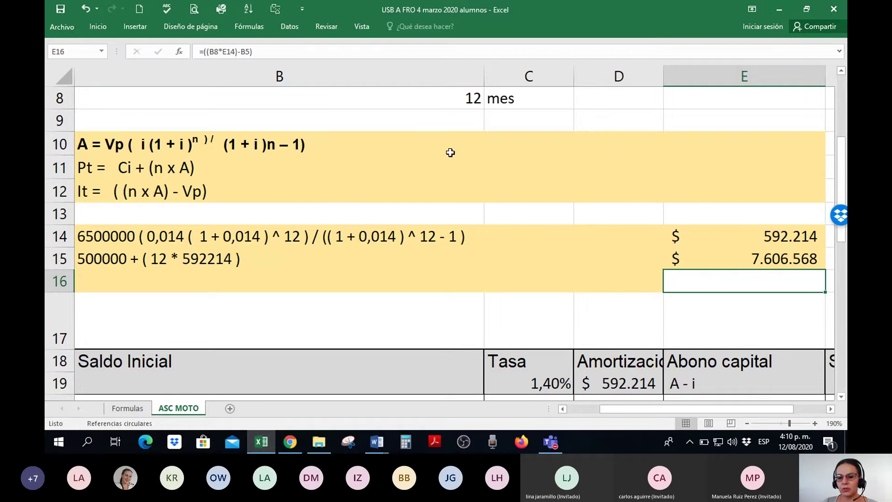
- Wrap the total payment formula in E15 in REDONDEAR with 0 decimals, and review the matching formula in E14
left_click(723, 258)
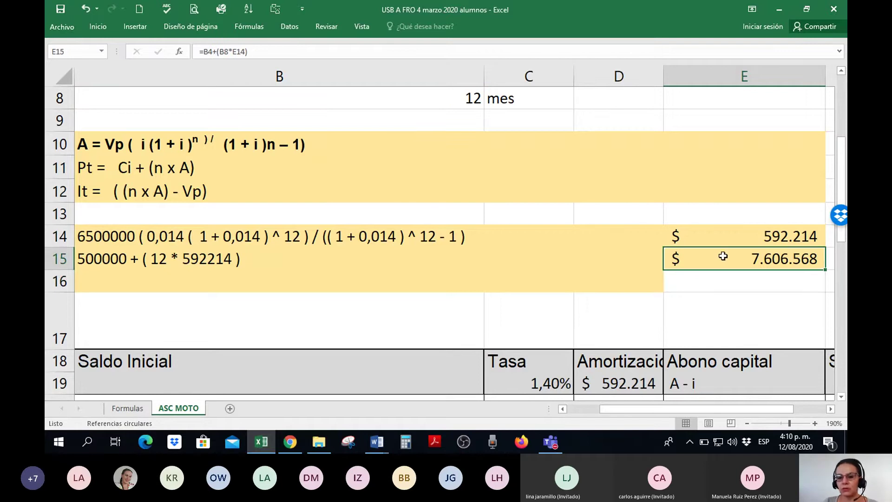
left_click(204, 53)
type("redond")
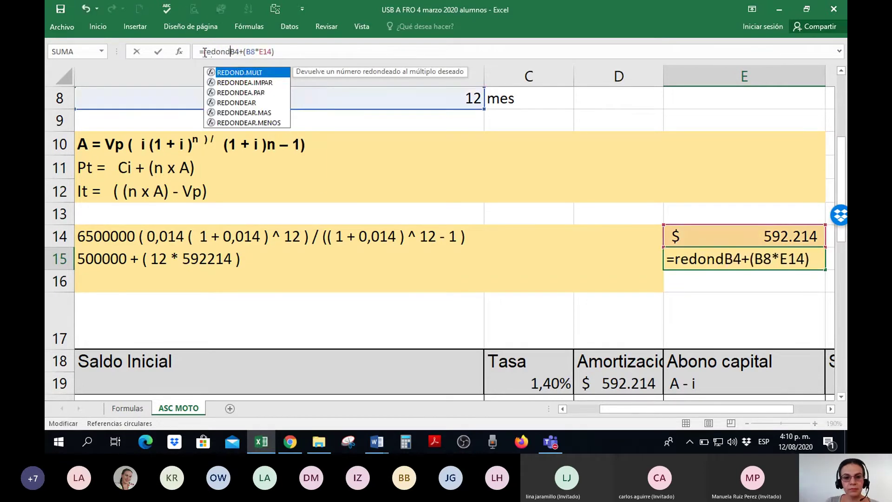
type("ear(")
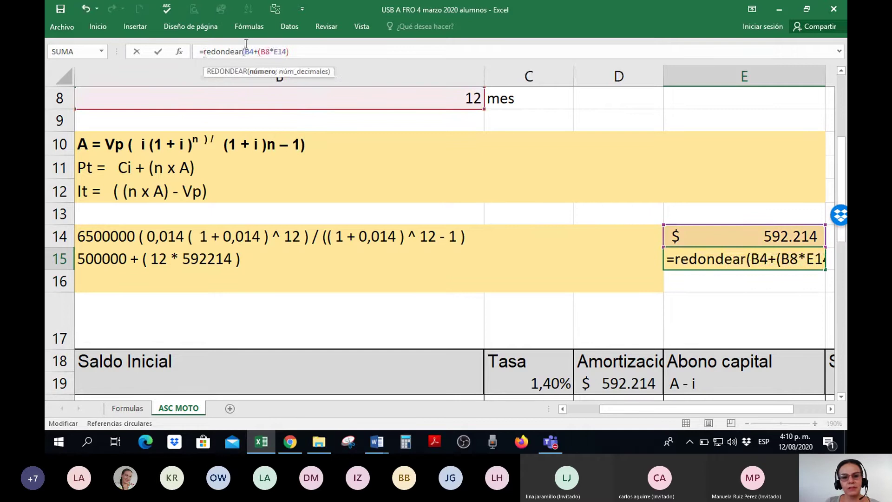
left_click(306, 52)
type(";")
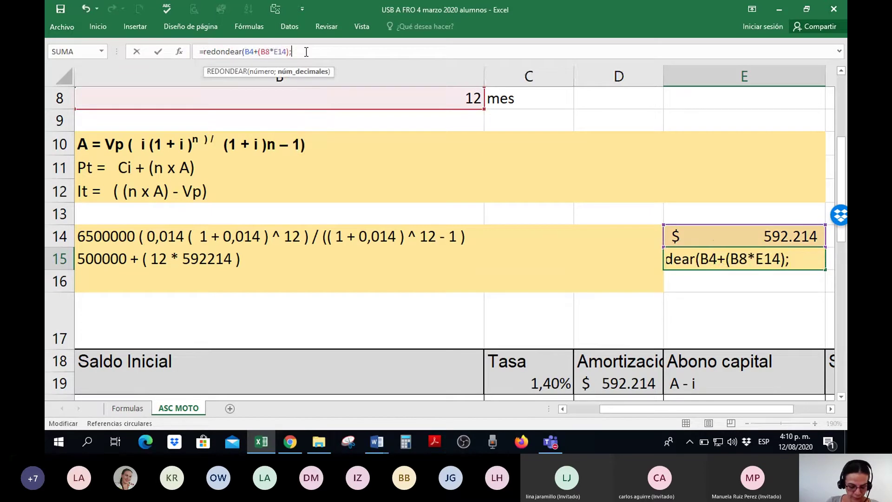
type("0)")
key("Return")
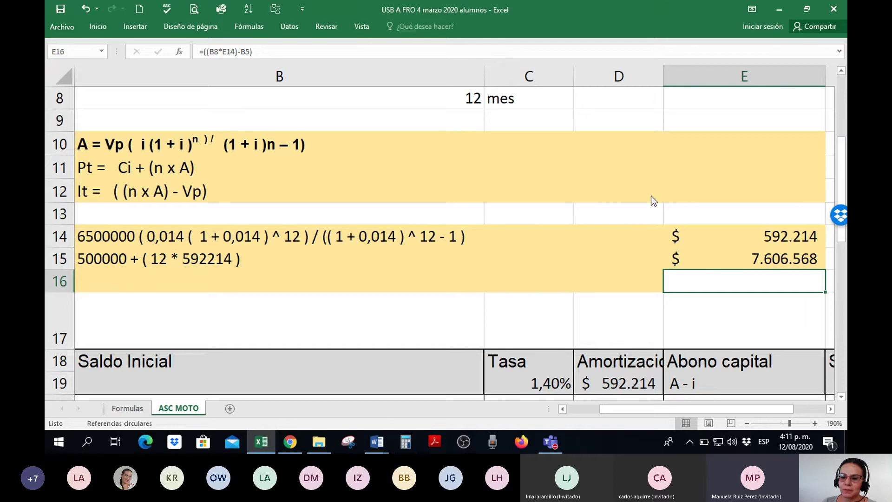
double_click(773, 236)
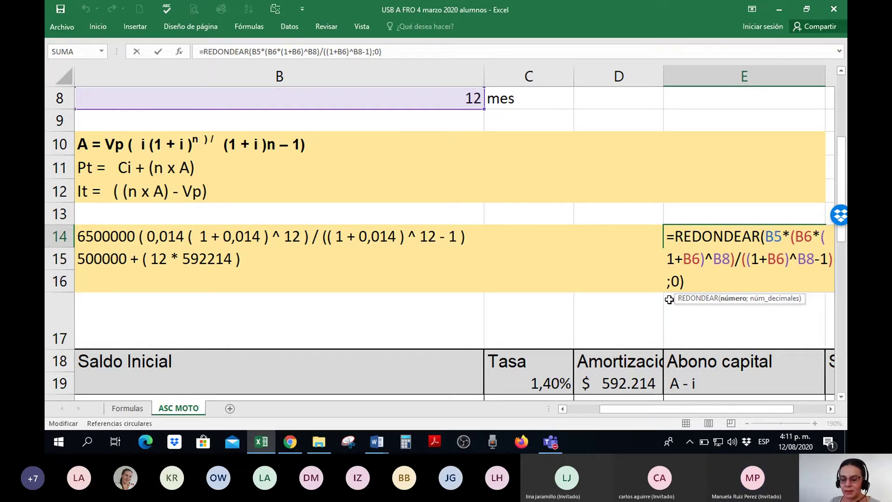
key("Return")
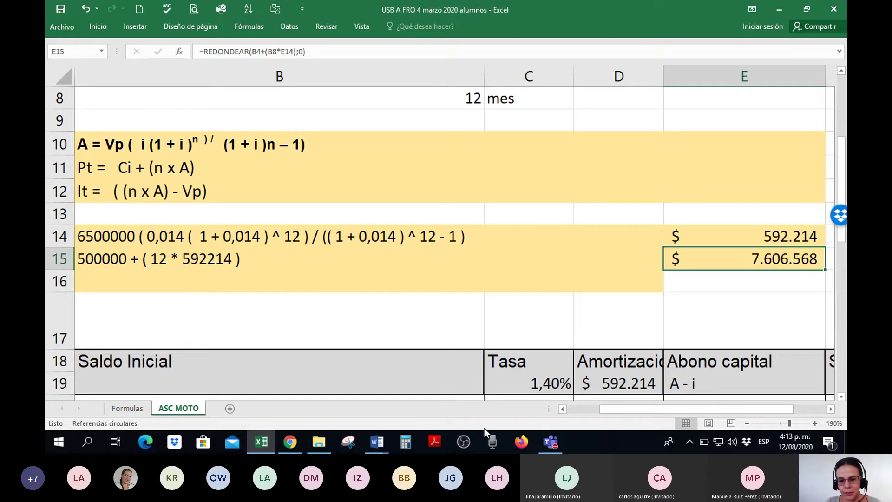
- Set the font colour of the total interest expression in B16 to black
left_click_drag(660, 409, 578, 406)
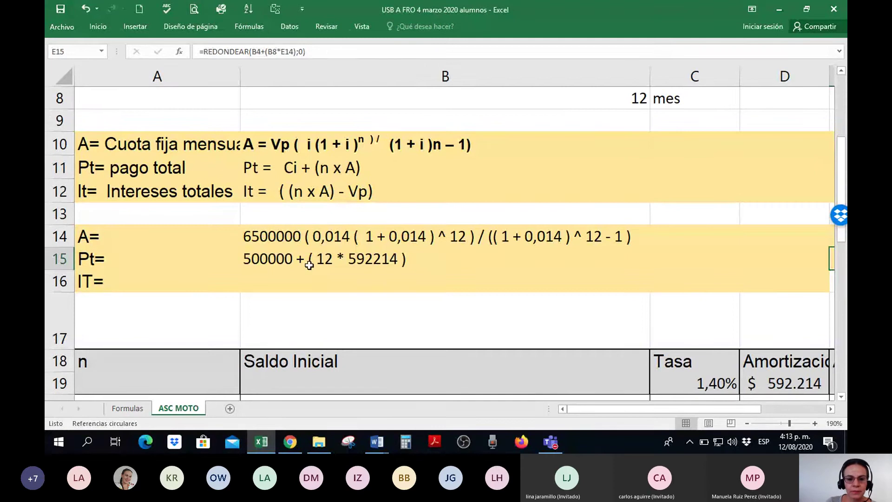
left_click(278, 277)
right_click(279, 277)
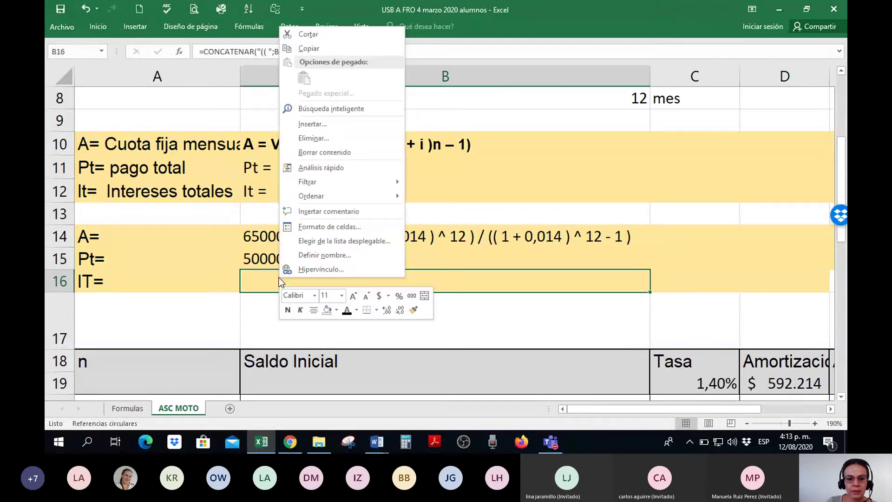
left_click(347, 312)
left_click(256, 323)
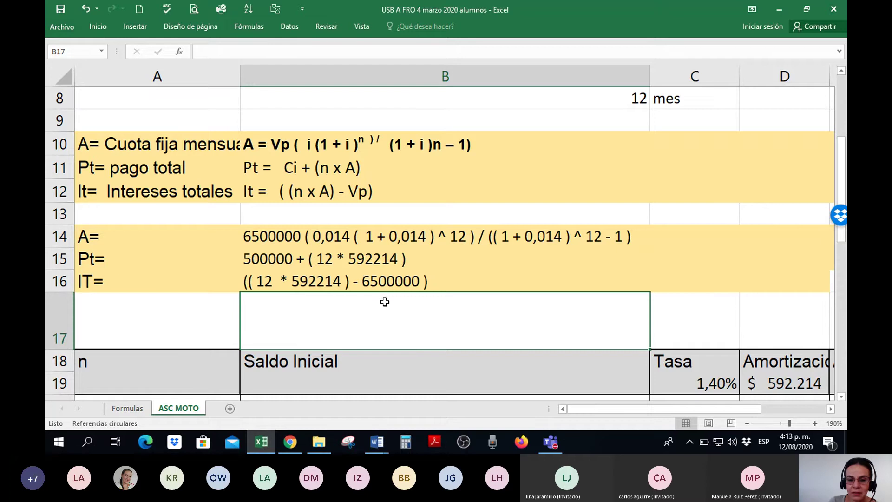
- Check the Vp amount in row 5 against the total interest expression in B16
scroll(389, 300, "up", 2)
scroll(198, 193, "down", 1)
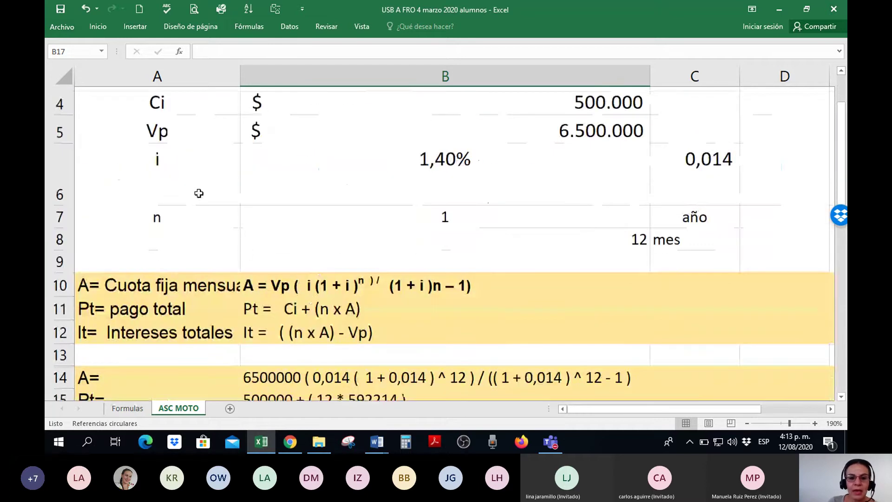
left_click_drag(144, 128, 333, 135)
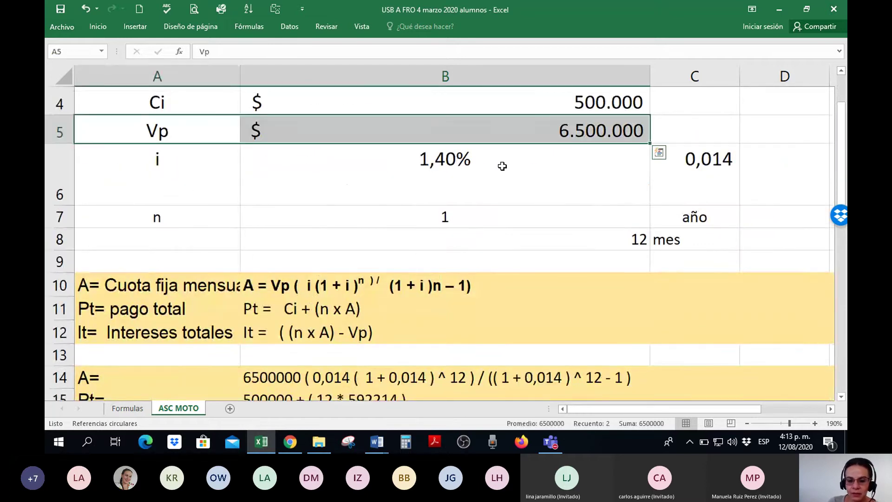
scroll(488, 259, "down", 1)
left_click(470, 304)
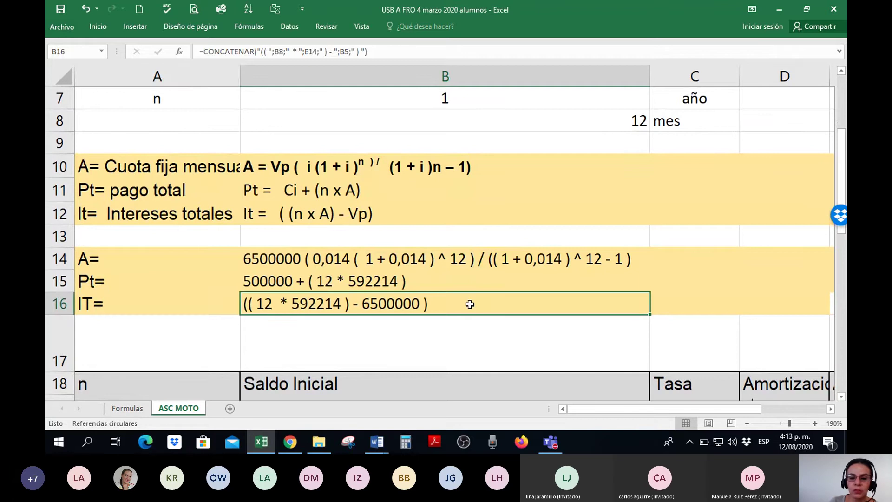
- Copy the formatting of the total payment cell E15 onto the total interest cell E16
key("Right")
key("Right")
key("Right")
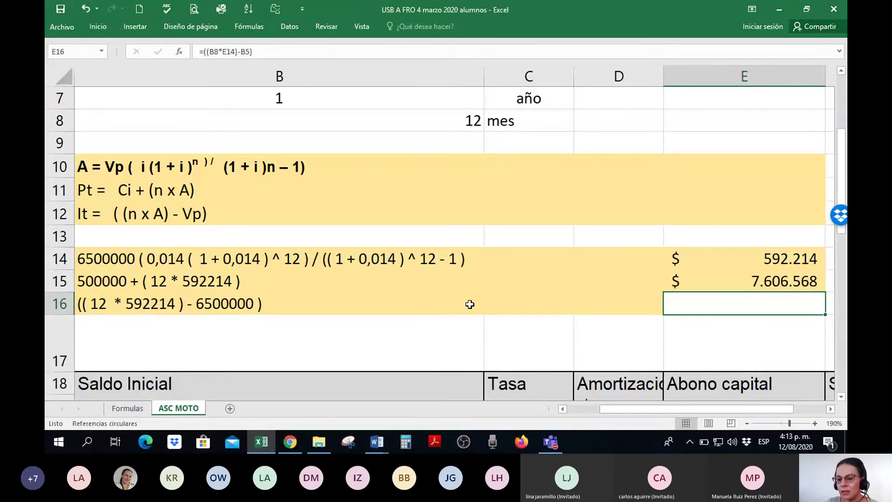
left_click(742, 280)
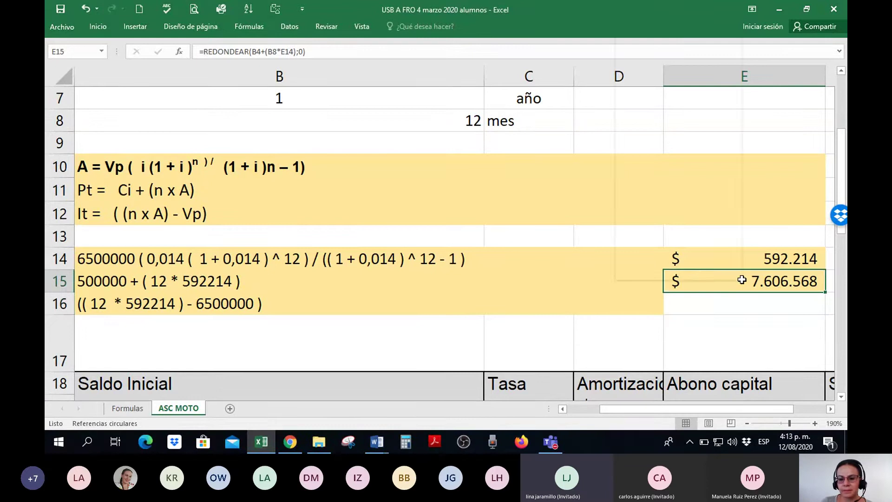
right_click(742, 280)
left_click(722, 312)
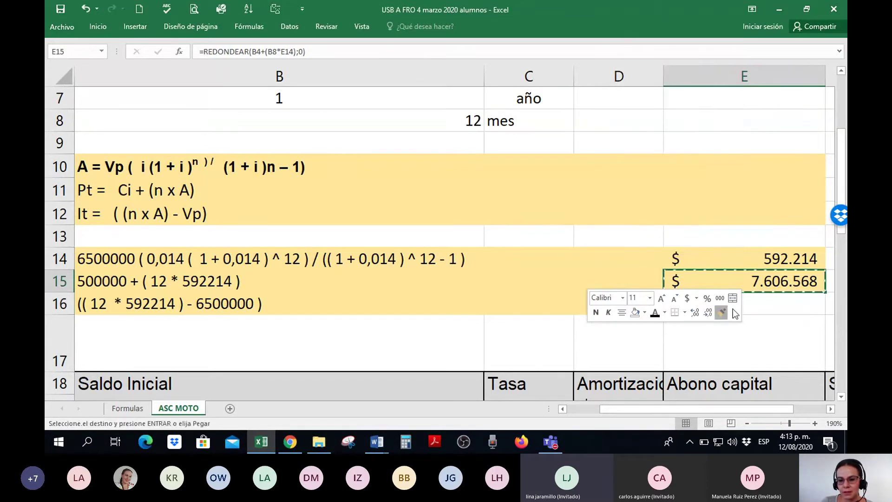
left_click(738, 305)
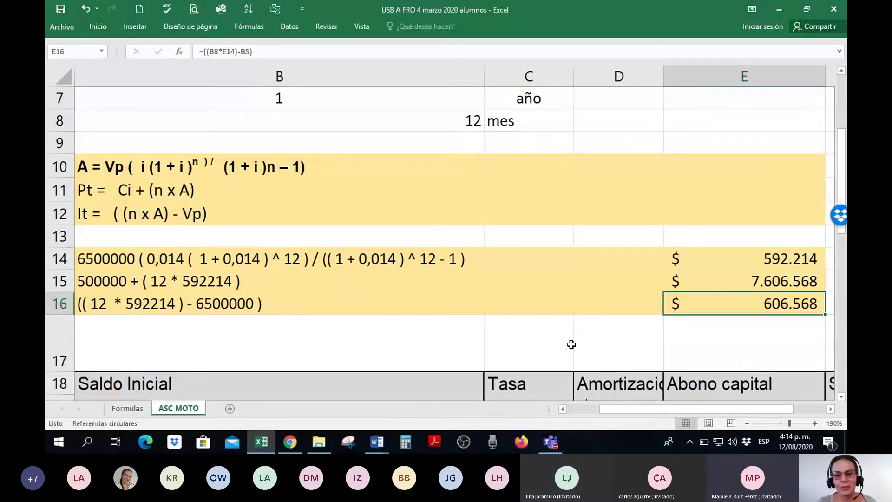
- Narrow column B and widen columns C and D so the amortization table fits with its headings readable
scroll(568, 379, "down", 1)
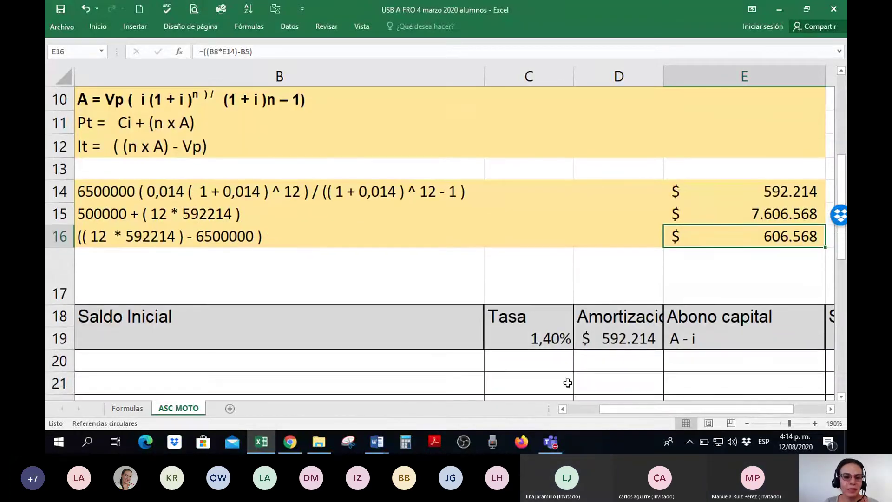
left_click_drag(484, 76, 224, 75)
scroll(274, 193, "down", 1)
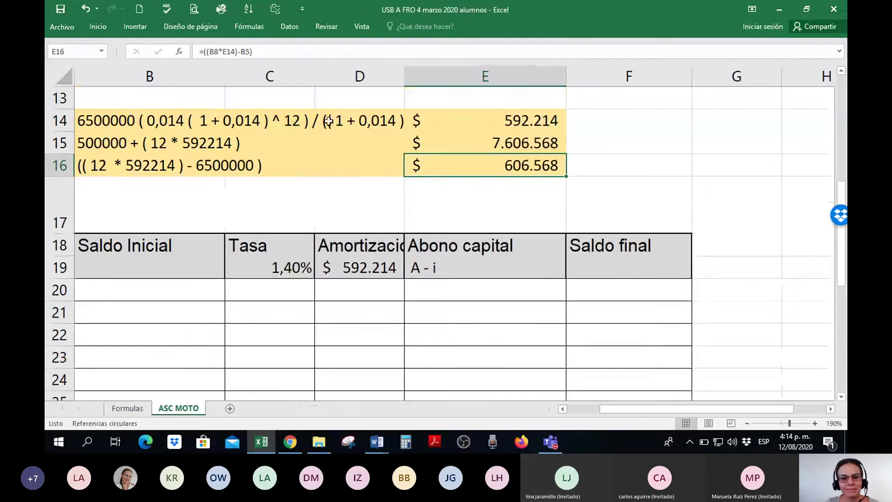
left_click_drag(312, 81, 334, 76)
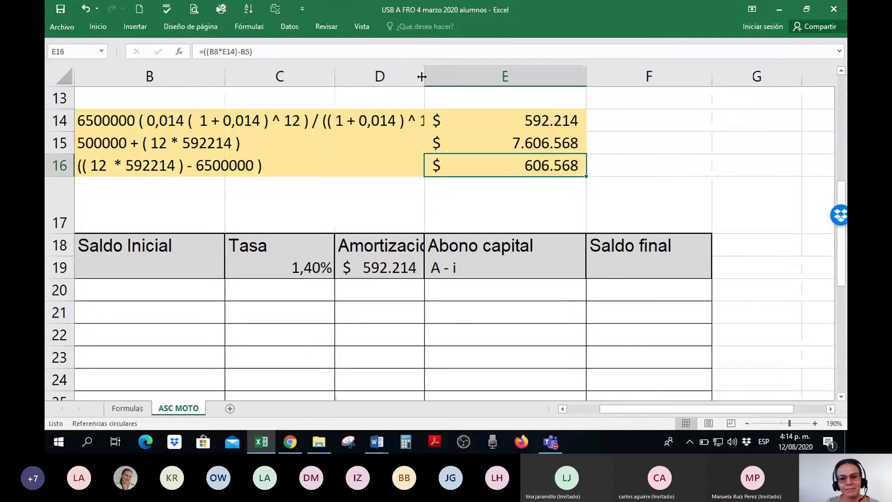
left_click_drag(425, 76, 451, 76)
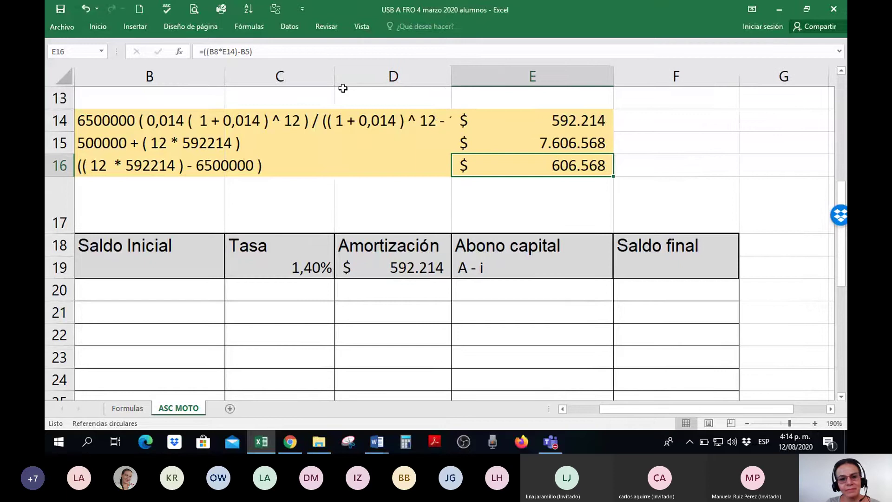
left_click_drag(338, 69, 346, 71)
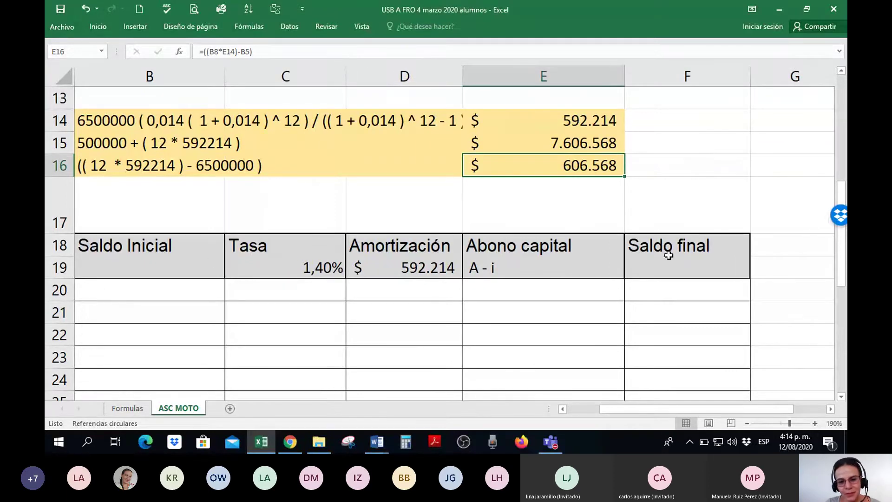
- Set the font colour of the first Saldo Inicial value in B20 to black
mouse_move(547, 444)
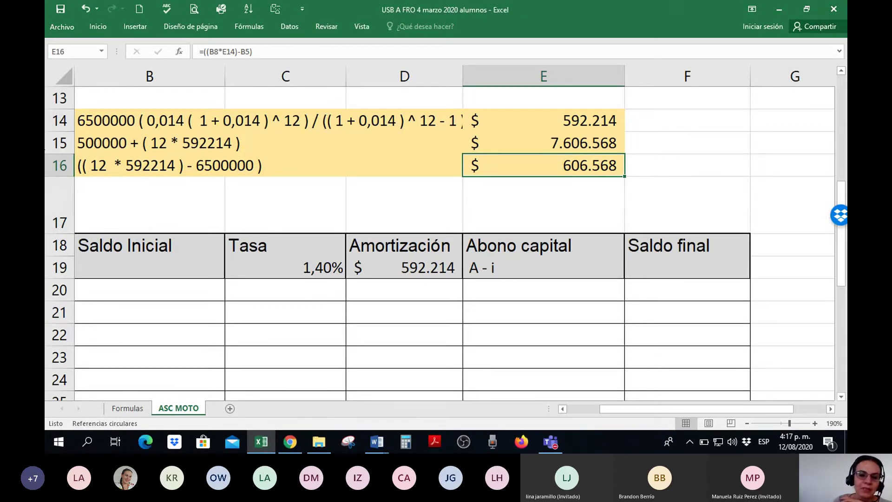
left_click(126, 291)
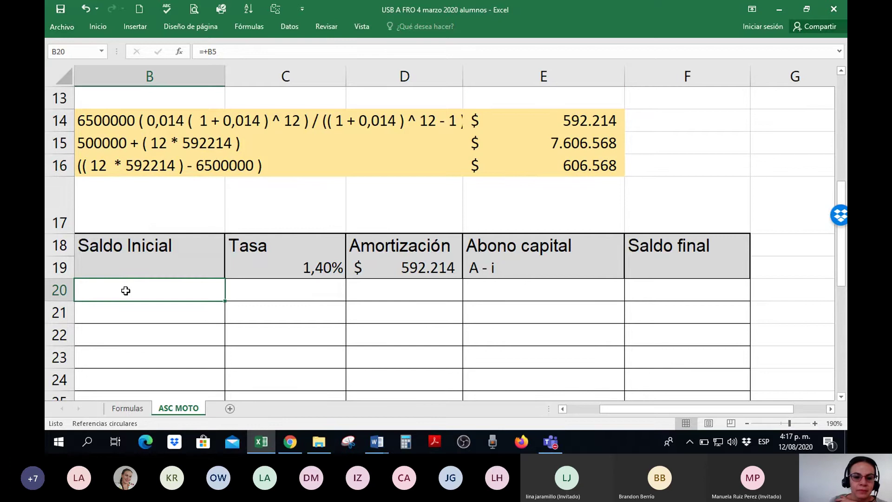
right_click(125, 290)
left_click(195, 328)
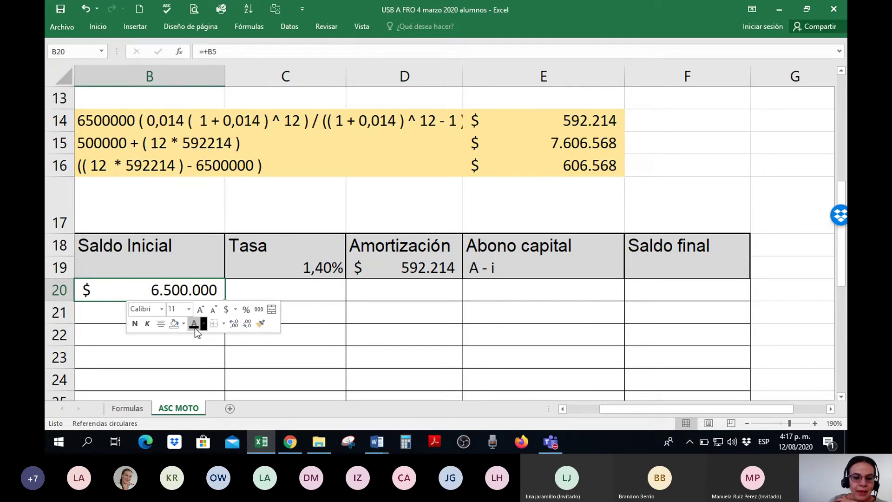
left_click(156, 373)
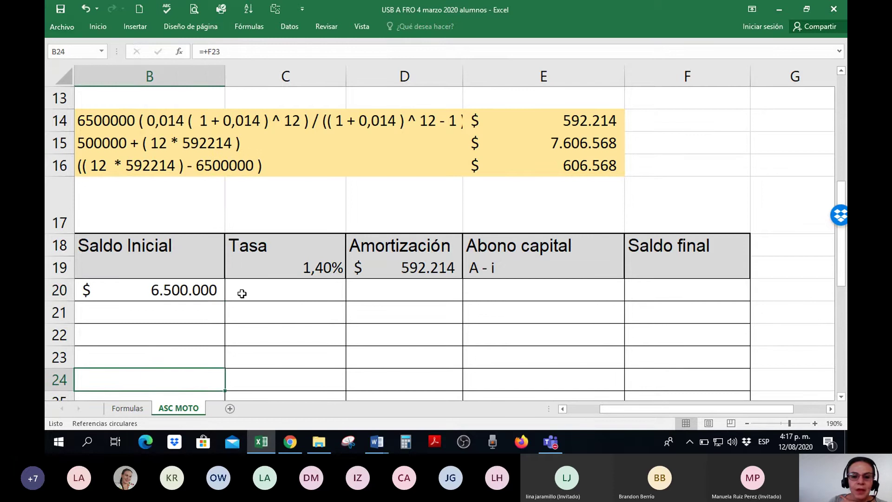
- Set the font colour of the period 0 cells B20 to F20 to black
left_click(321, 270)
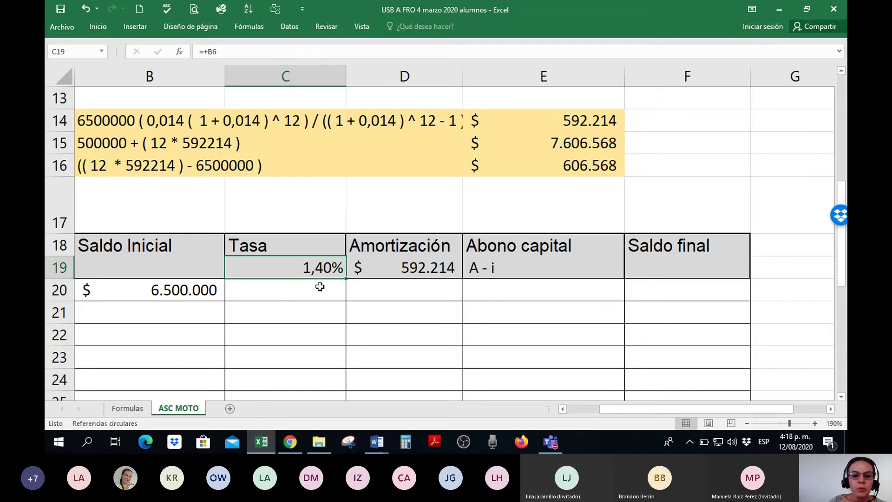
left_click(319, 291)
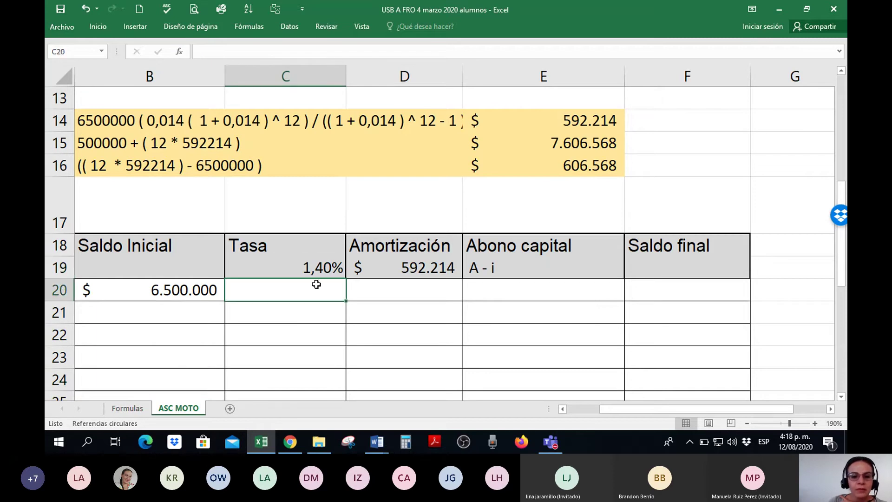
left_click_drag(214, 291, 657, 299)
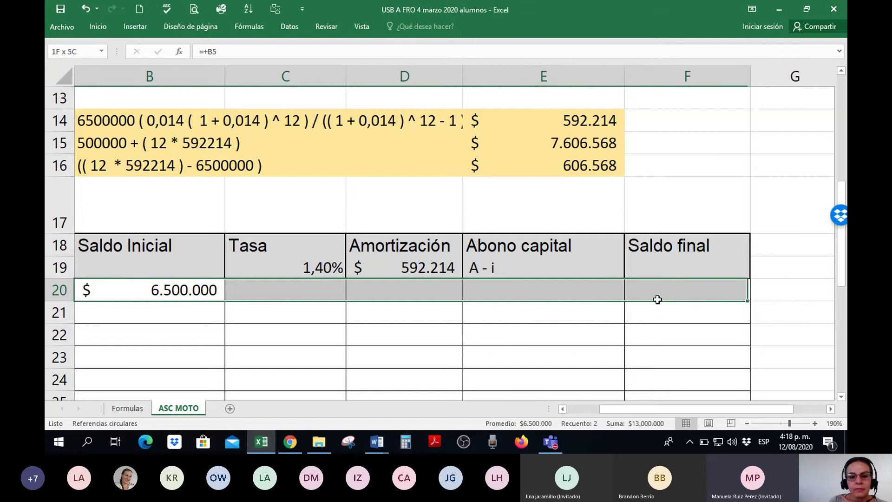
right_click(677, 298)
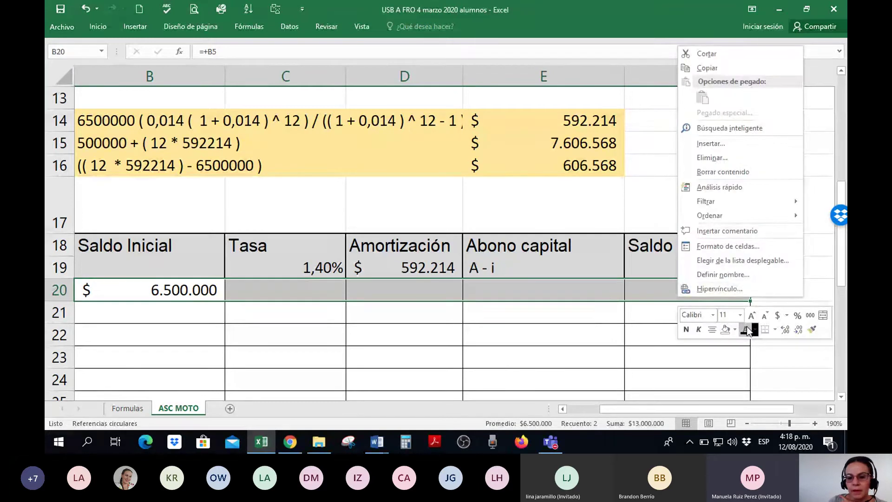
key("Escape")
- Narrow column A to fit its short labels so the table fits through the Saldo final column
left_click_drag(703, 408, 670, 408)
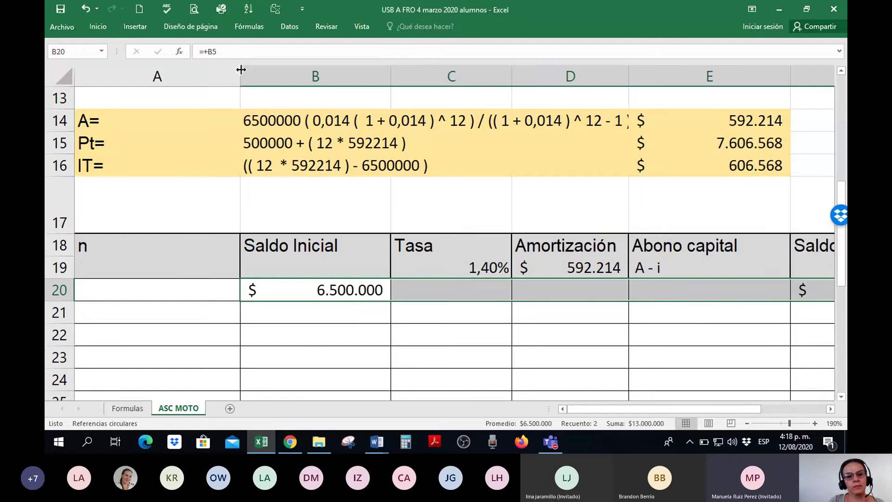
left_click_drag(241, 70, 110, 73)
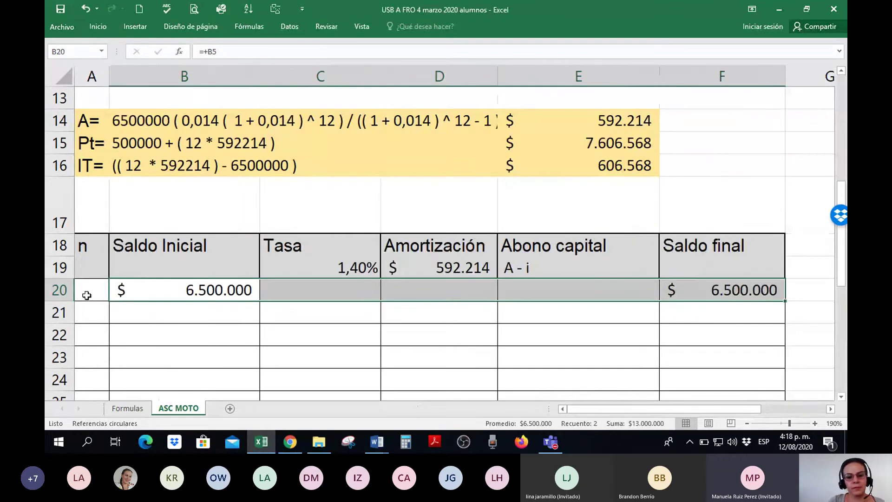
key("ctrl+q")
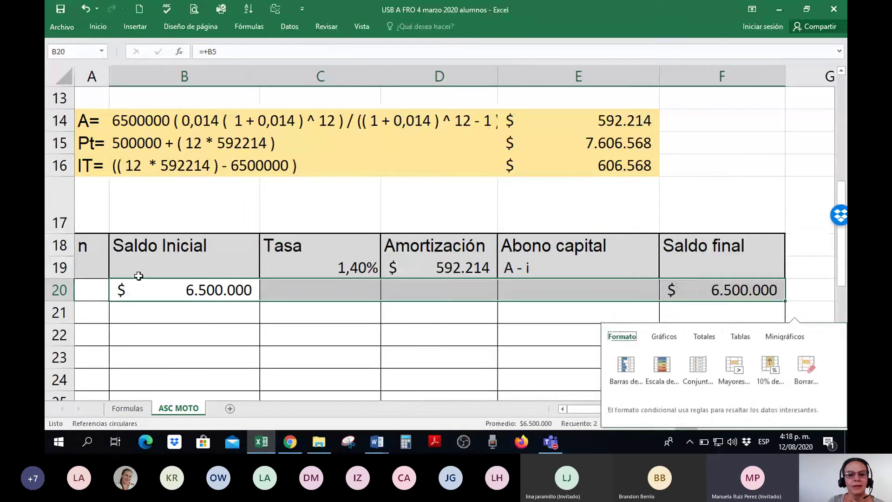
- Set the font colour of the whole period 0 row, A20 to F20, to black, including its n value
left_click_drag(90, 289, 711, 287)
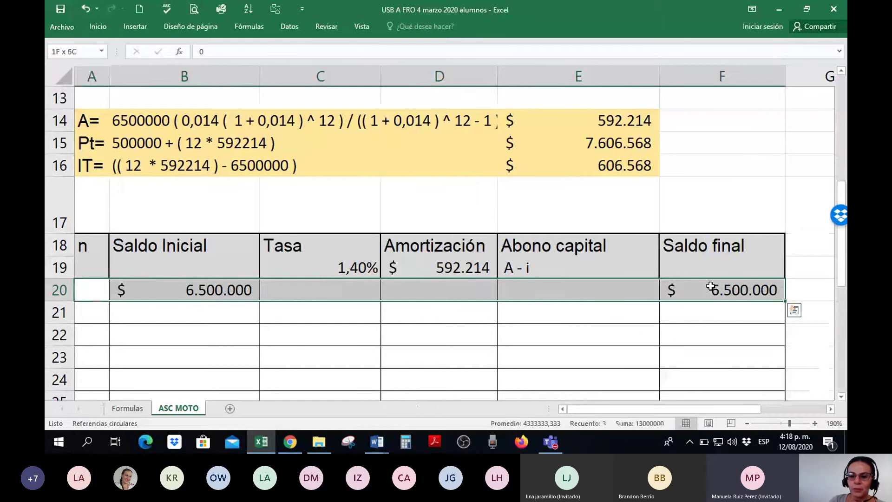
right_click(712, 287)
left_click(757, 319)
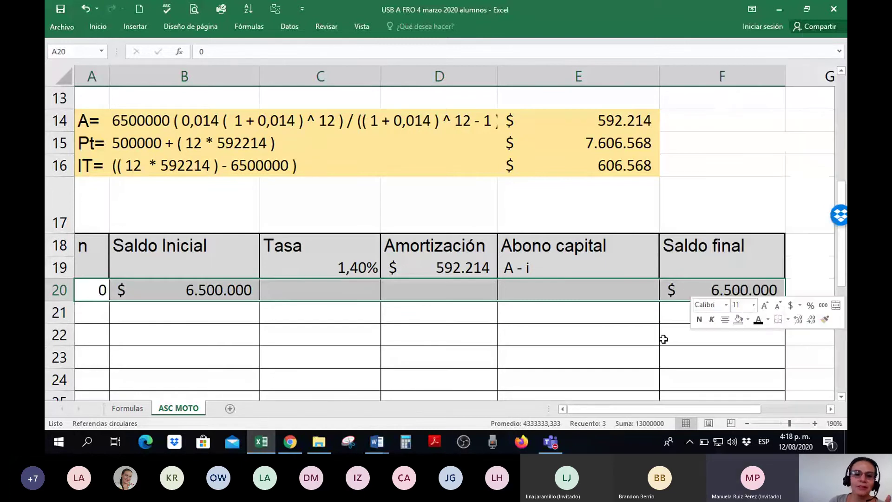
left_click(280, 336)
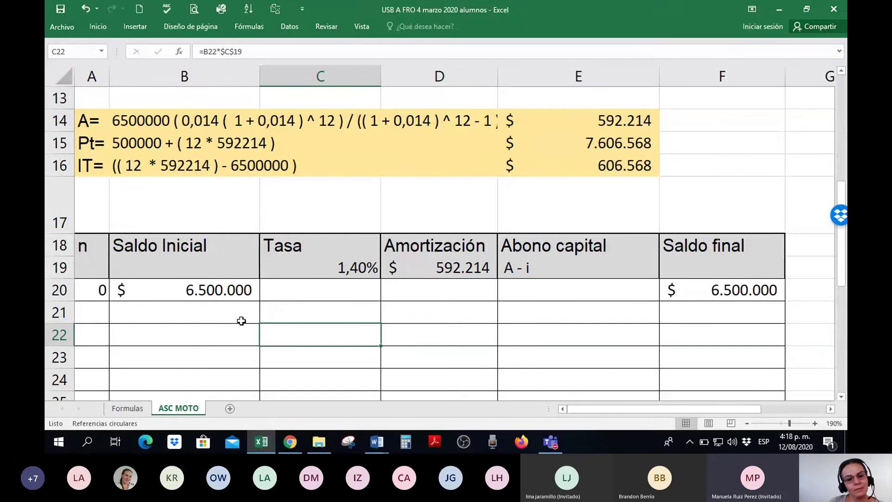
left_click(98, 269)
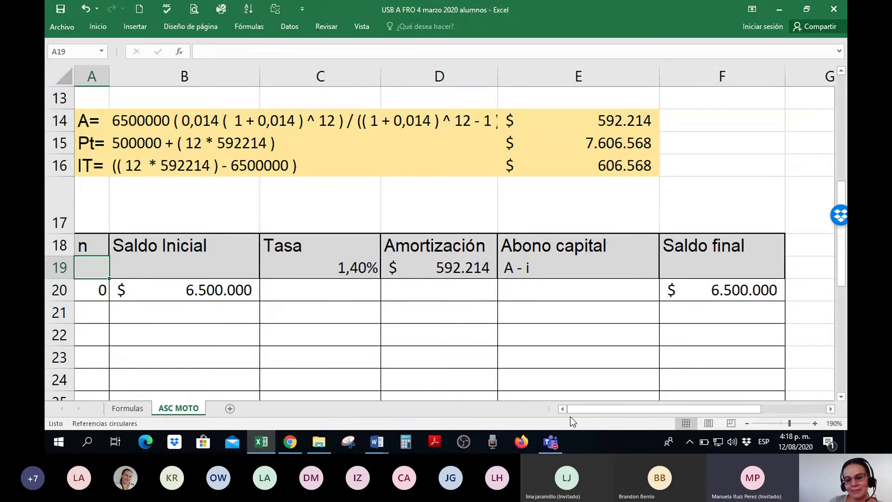
left_click_drag(549, 409, 501, 409)
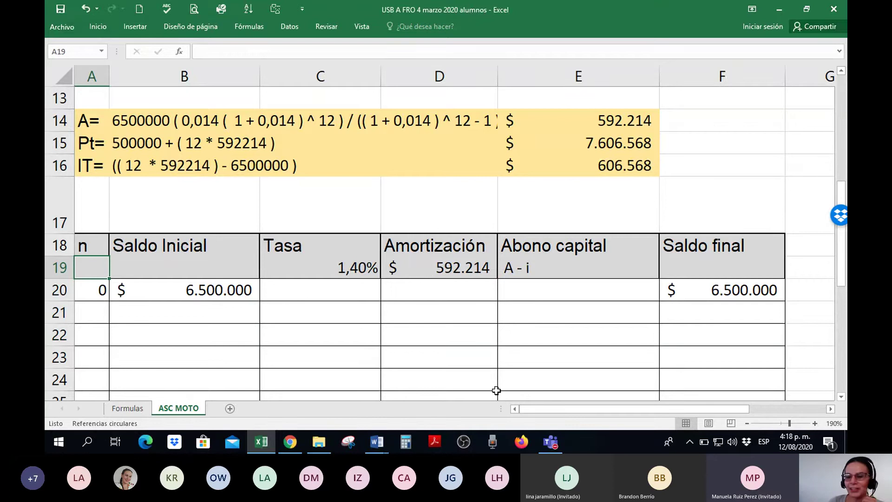
left_click_drag(305, 378, 289, 360)
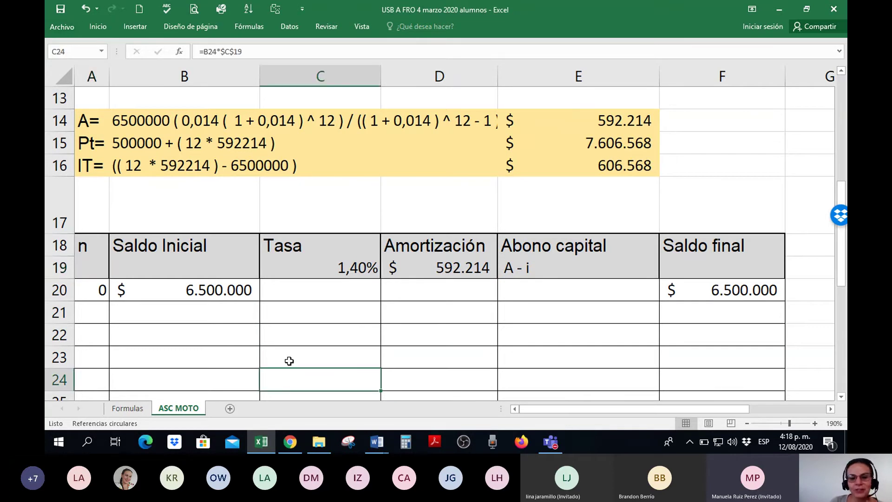
left_click(104, 259)
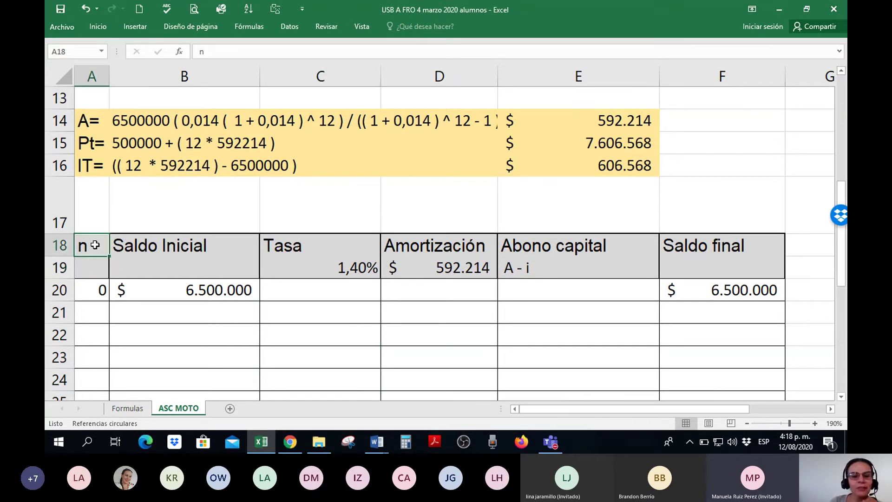
- Set the font colour of A20 to F21 to black to reveal the period 1 row, and narrow the Abono capital column E
left_click(90, 298)
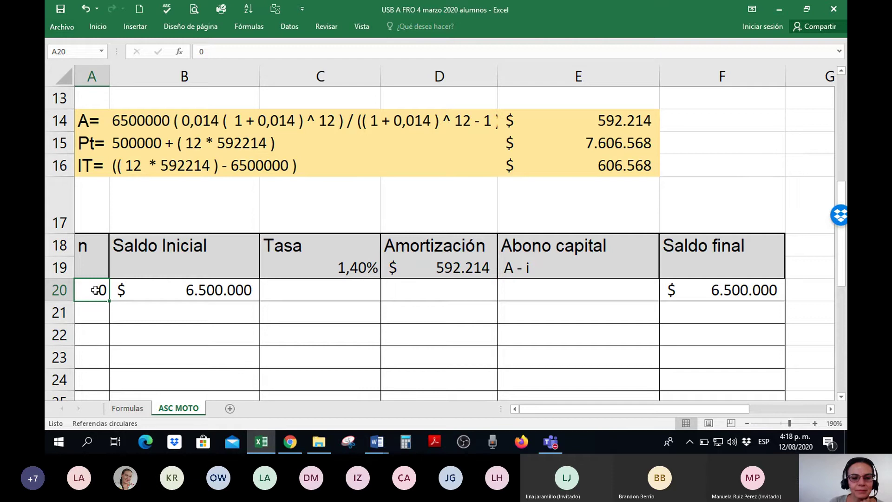
left_click_drag(95, 288, 730, 307)
right_click(730, 309)
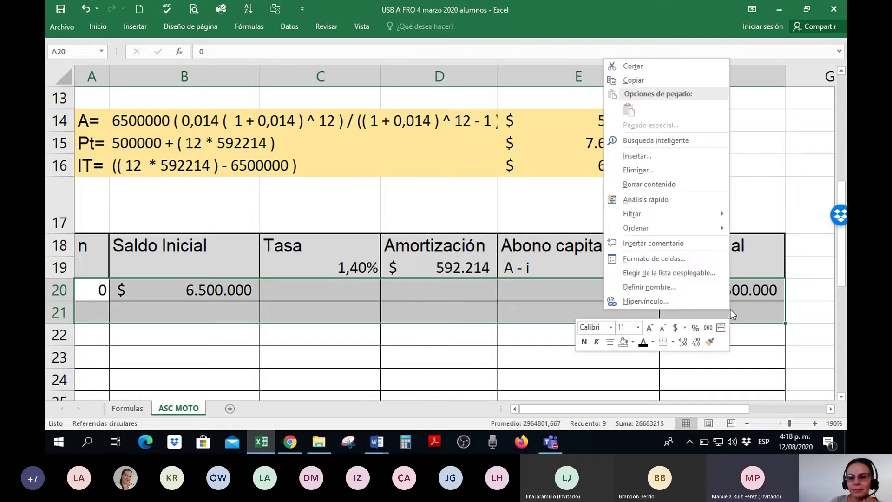
left_click(644, 344)
left_click(455, 340)
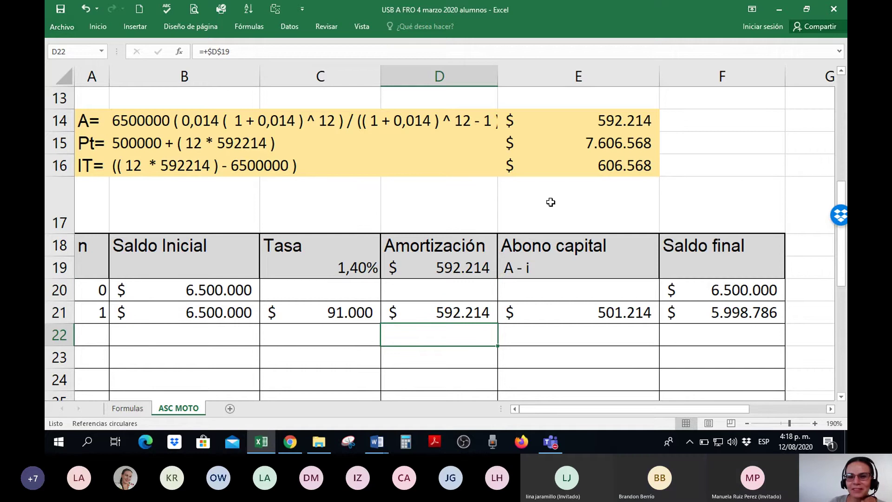
left_click_drag(659, 77, 606, 76)
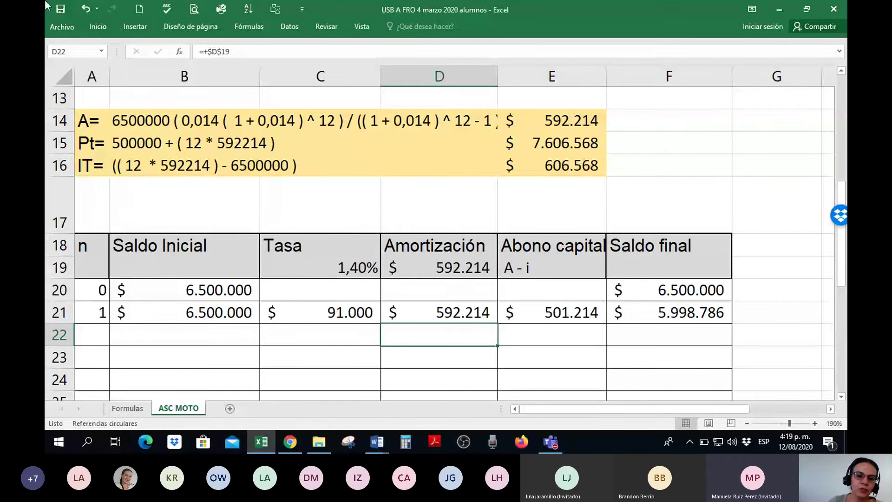
- Review the period 0 and period 1 rows and examine the interest formula in C21 under Tasa
left_click_drag(83, 289, 693, 286)
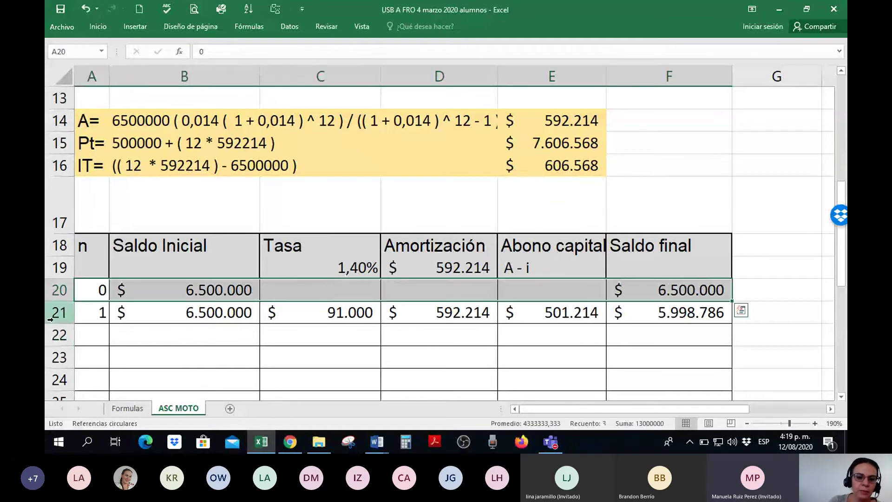
left_click_drag(96, 289, 623, 290)
left_click(79, 314)
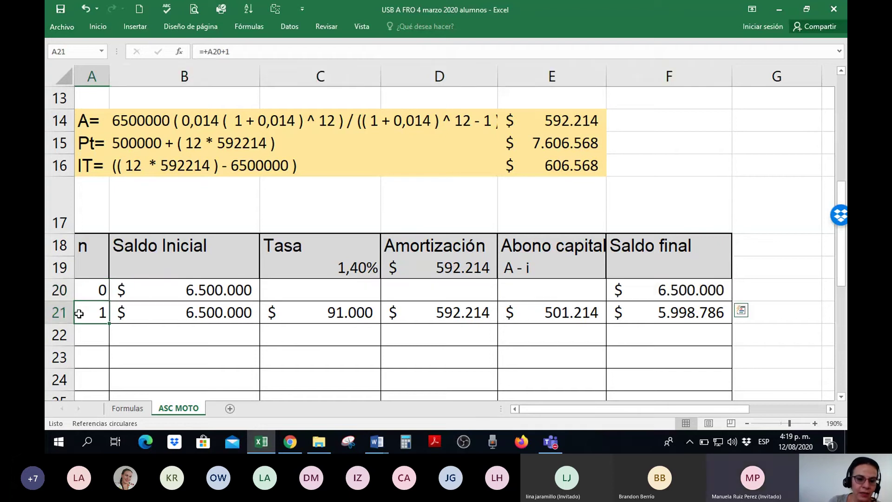
left_click_drag(79, 314, 484, 312)
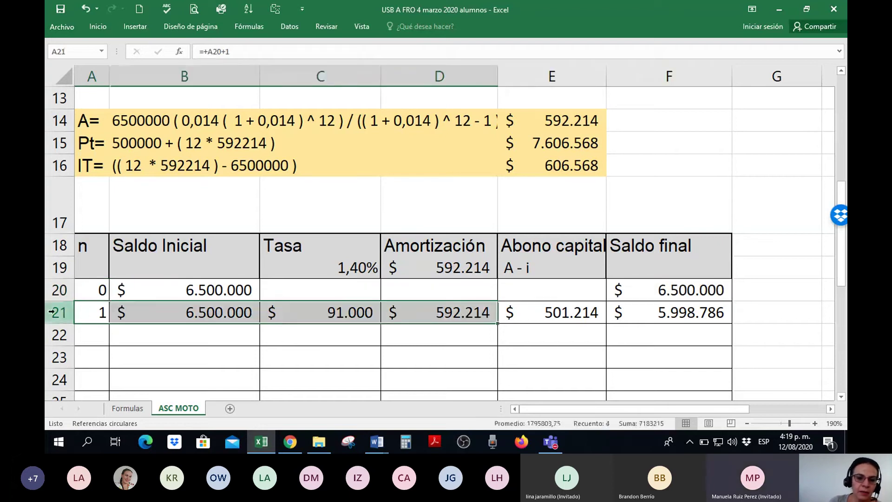
left_click(93, 313)
left_click(319, 312)
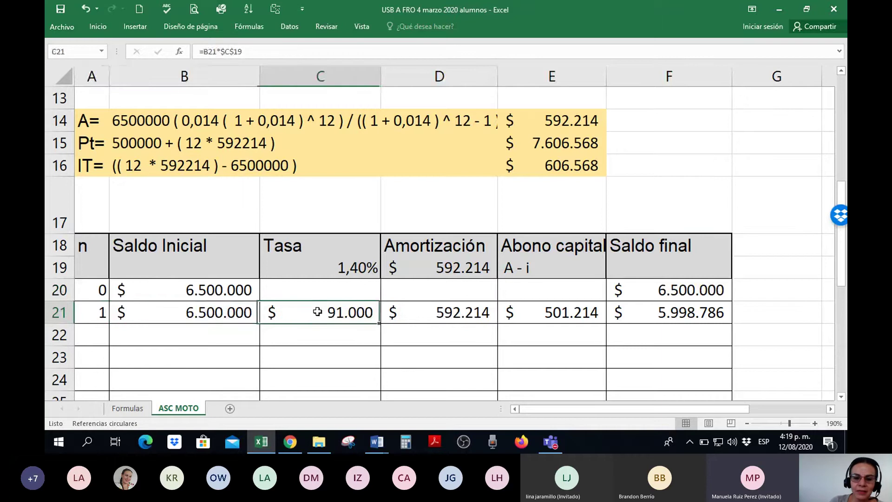
double_click(320, 312)
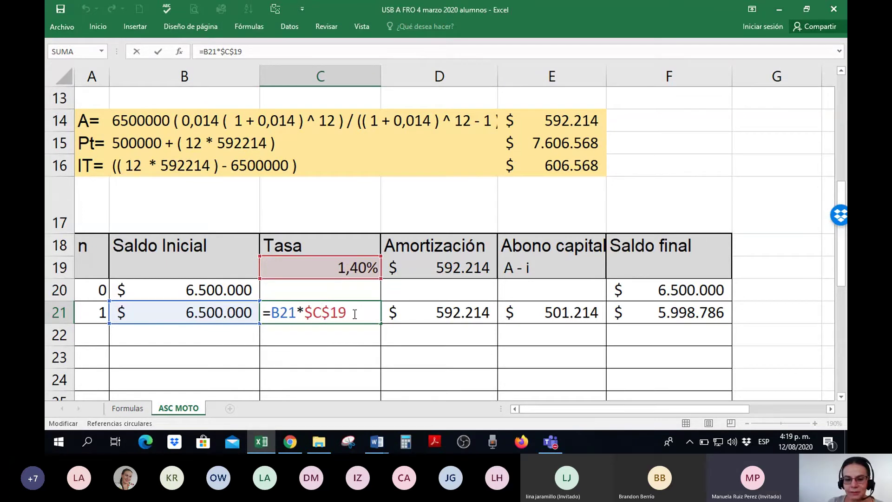
key("Return")
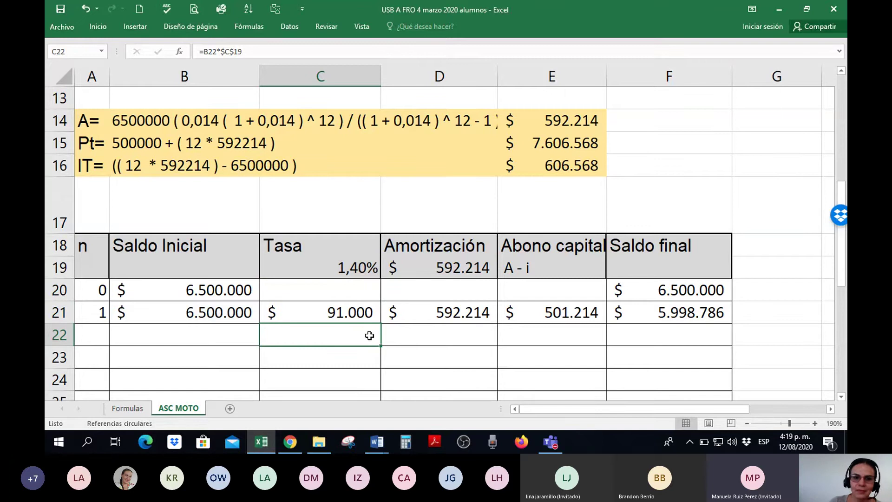
- Inspect the Amortización formula in D21 and trace its source through the payment reference in D19
left_click(450, 312)
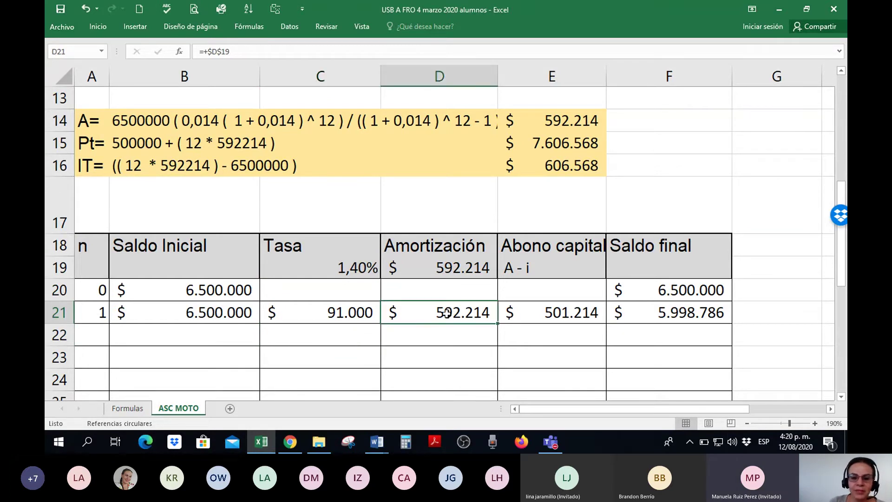
double_click(439, 313)
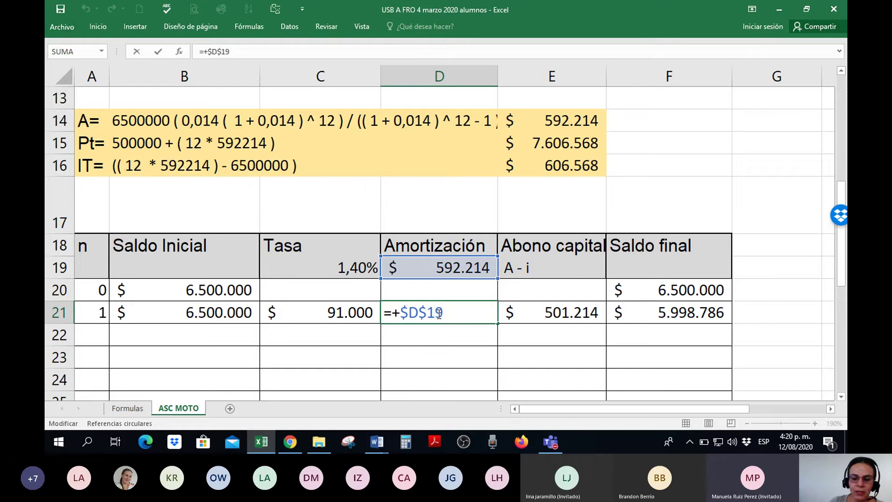
key("Return")
double_click(454, 267)
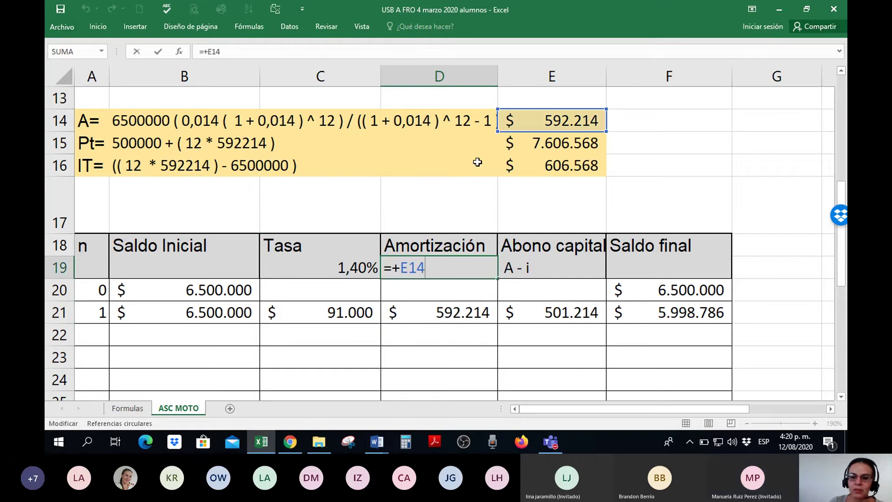
left_click_drag(439, 379, 438, 355)
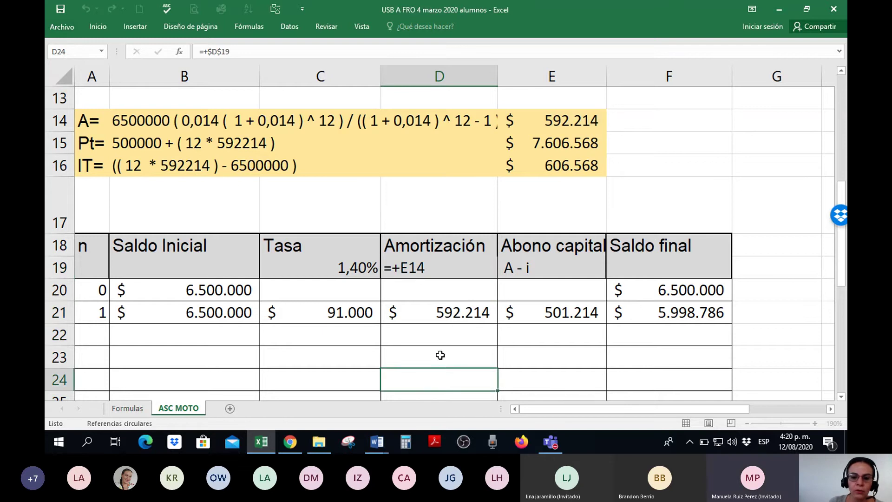
- Widen column D so the monthly payment expression in B14 is fully readable
left_click_drag(113, 122, 465, 120)
left_click_drag(498, 74, 541, 75)
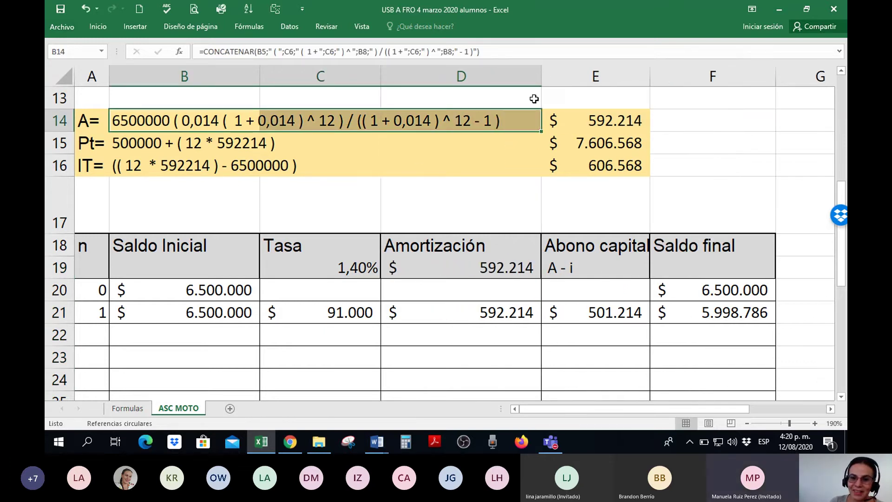
- Check the period 1 formulas for Amortización in D21 and Abono capital in E21 against the A - i heading
double_click(472, 313)
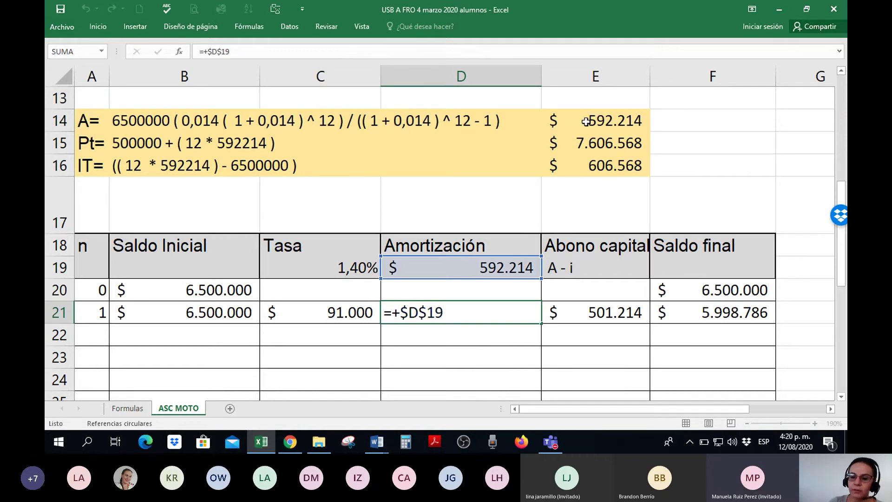
key("Return")
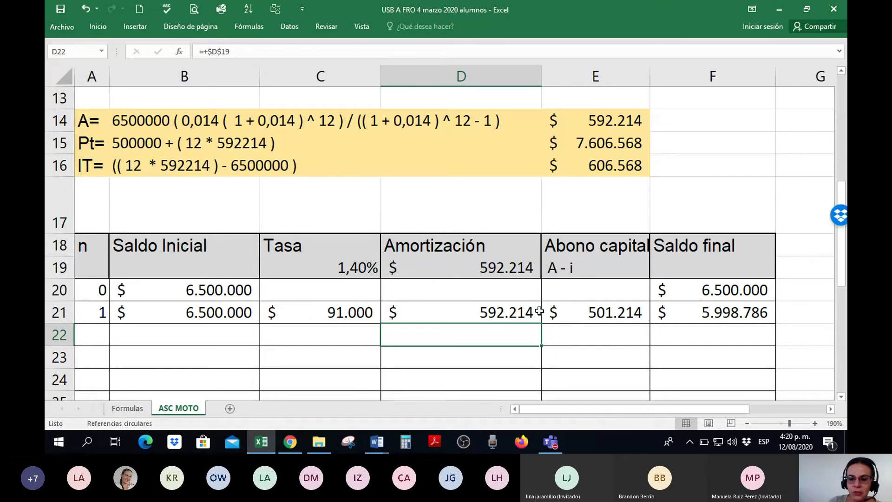
left_click(559, 268)
double_click(568, 311)
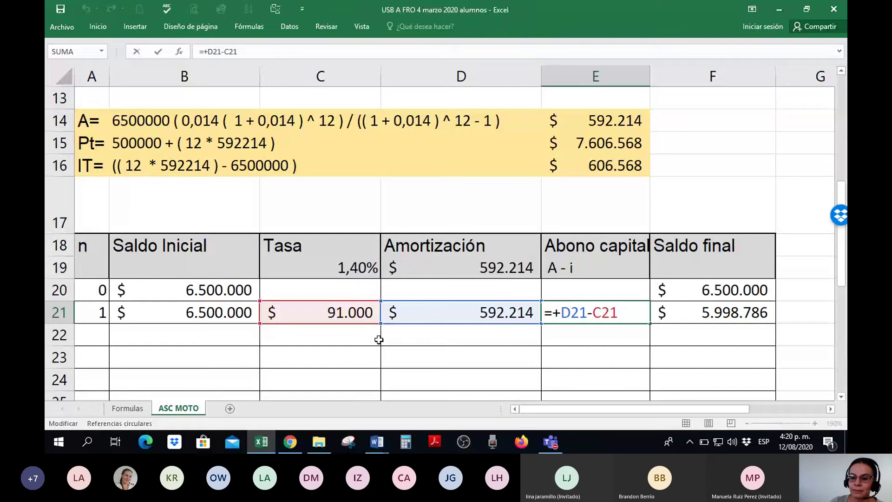
key("Return")
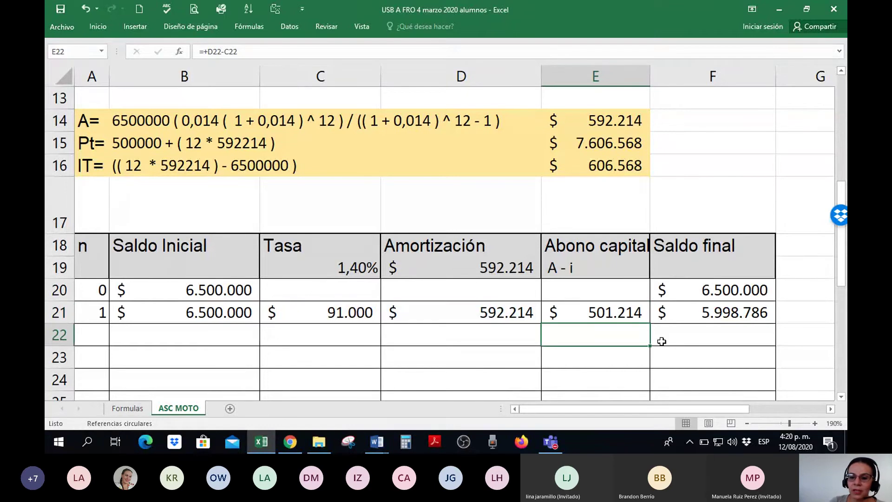
- Examine the Saldo final formula for period 1 in F21 and the cells it references
left_click(718, 309)
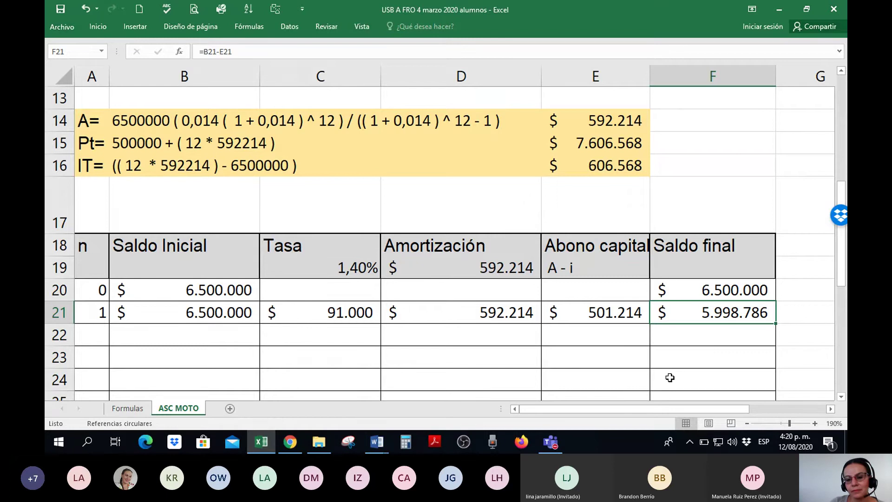
double_click(689, 307)
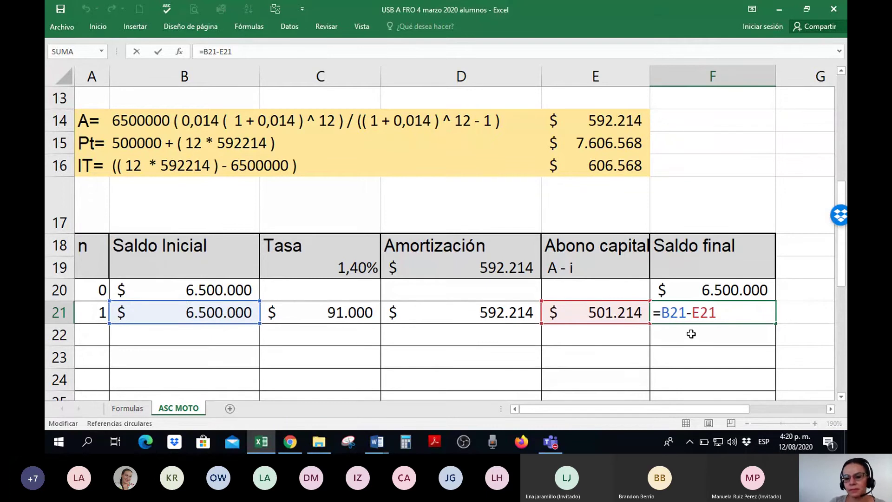
key("Return")
scroll(677, 343, "down", 3)
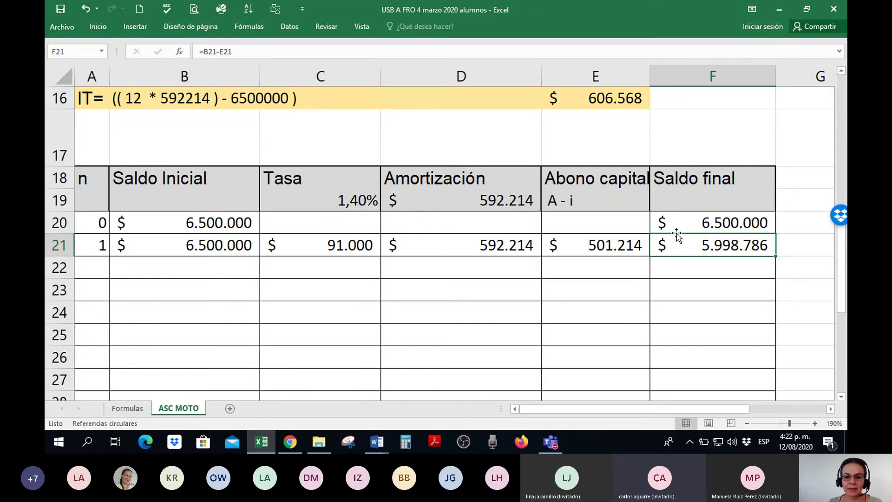
double_click(733, 240)
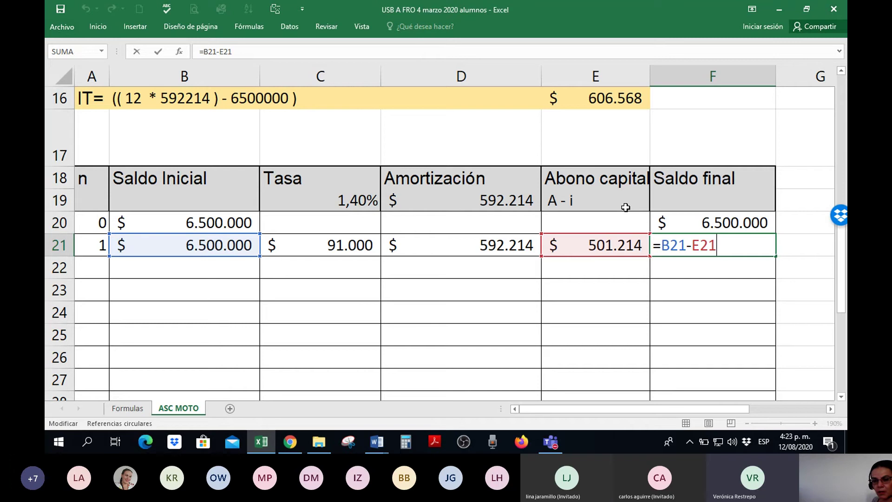
key("Return")
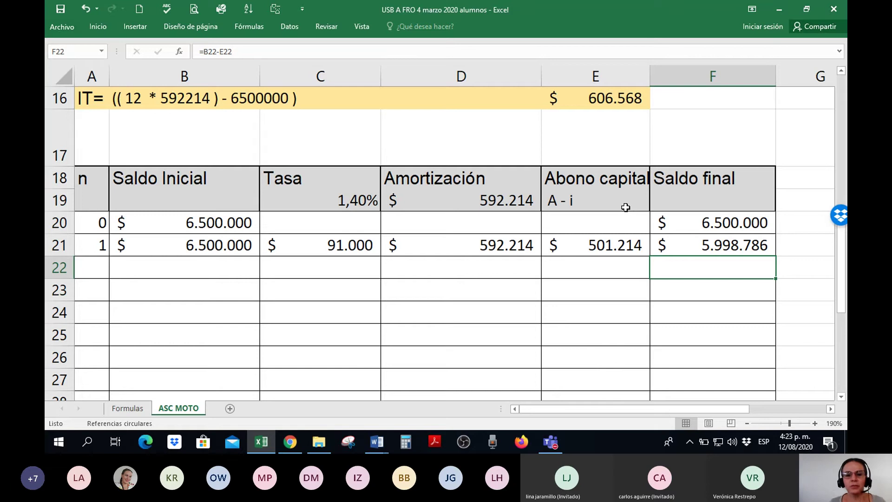
- Apply a black font colour to A22:F33 to reveal periods 2 to 12 and the Totales row
left_click(94, 248)
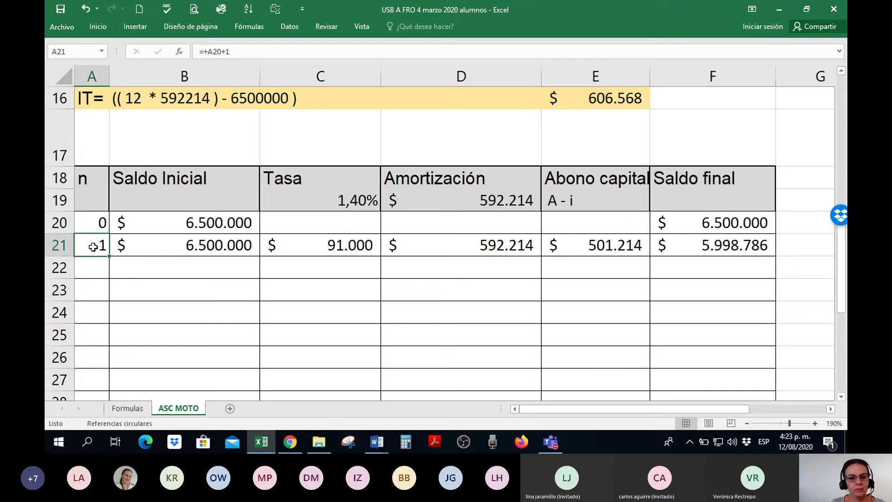
left_click_drag(94, 247, 475, 246)
mouse_move(746, 245)
left_mouse_down()
mouse_move(762, 249)
mouse_move(772, 400)
mouse_move(762, 249)
left_mouse_up()
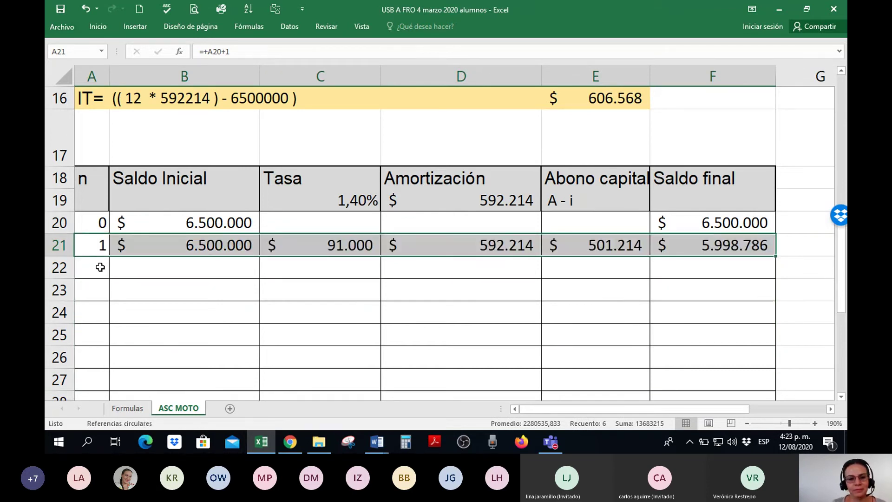
left_click_drag(100, 266, 722, 334)
right_click(723, 334)
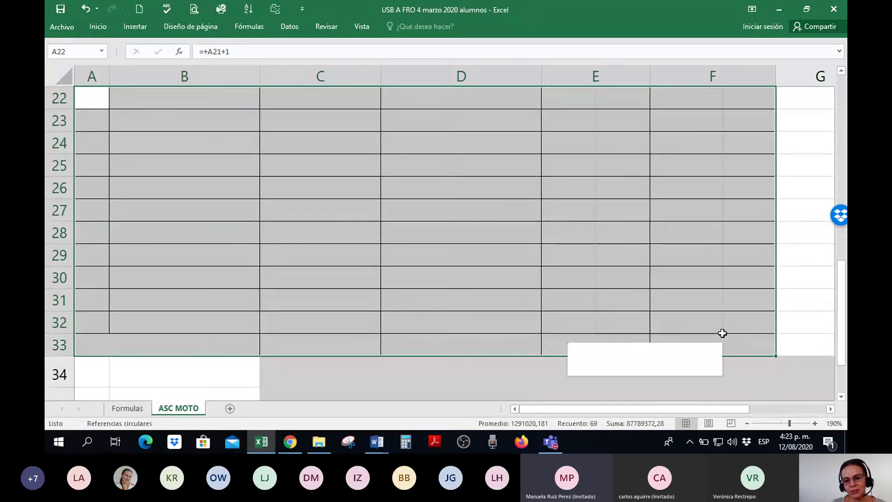
left_click(636, 367)
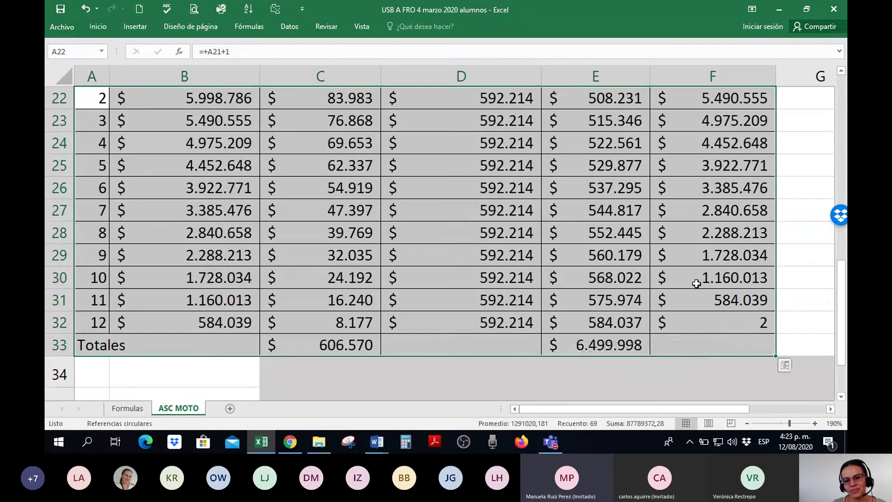
left_click(696, 278)
scroll(697, 283, "up", 3)
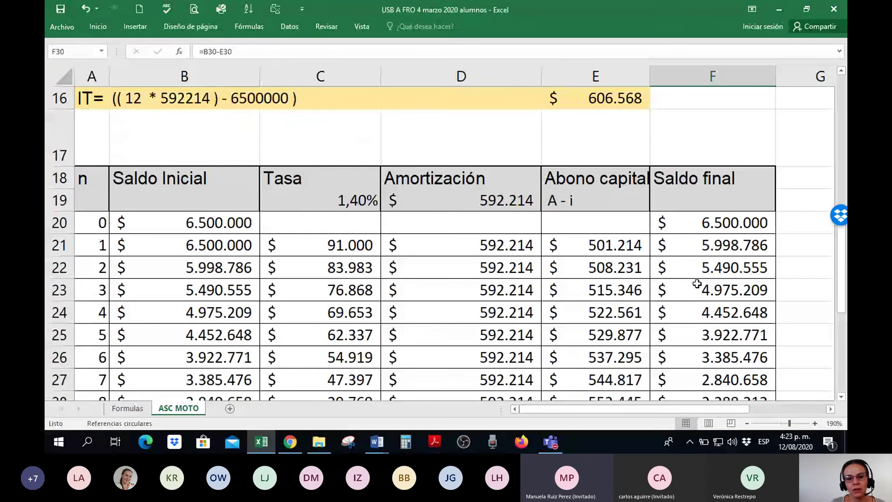
- Compare the interest formulas in C21 and C22, including their fixed reference to the rate in C19
double_click(348, 246)
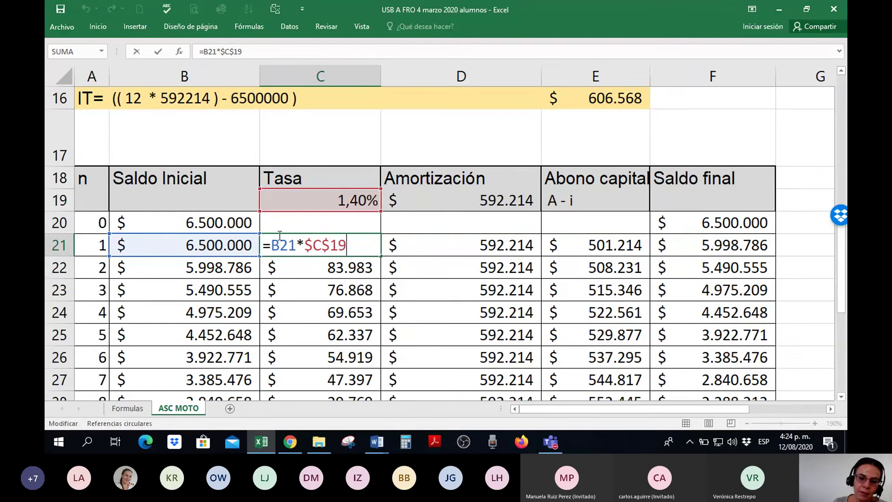
left_click(274, 246)
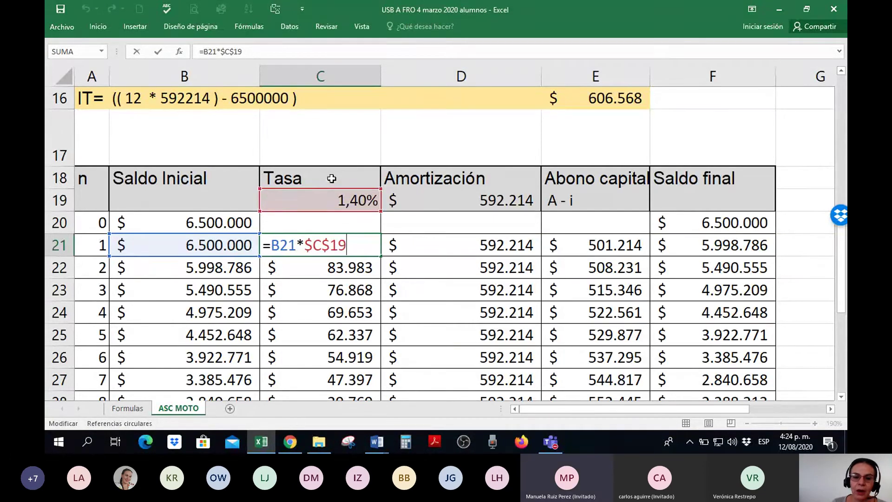
key("Return")
double_click(343, 269)
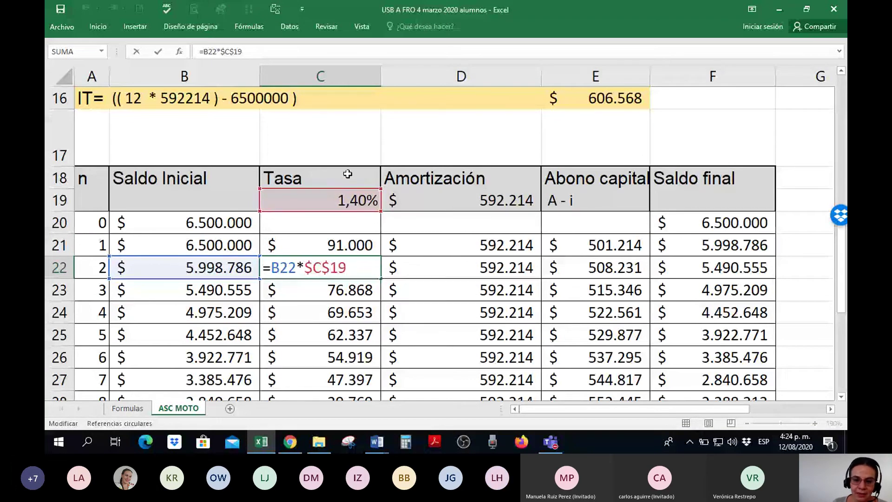
key("Return")
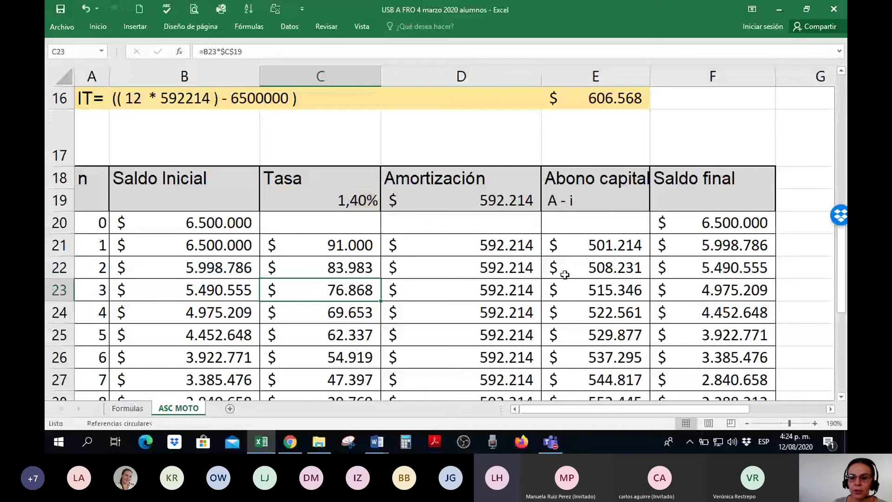
- Inspect the Amortización formulas in D21 and D25 and their fixed reference to D19
double_click(513, 247)
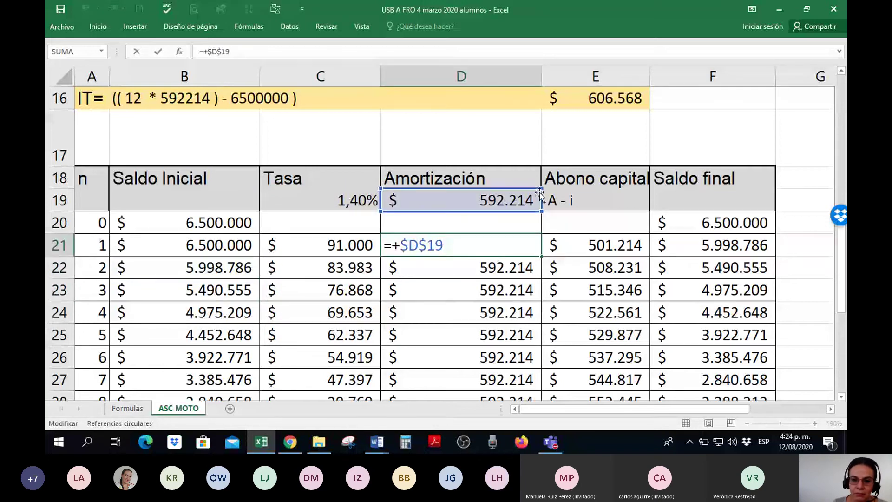
key("Return")
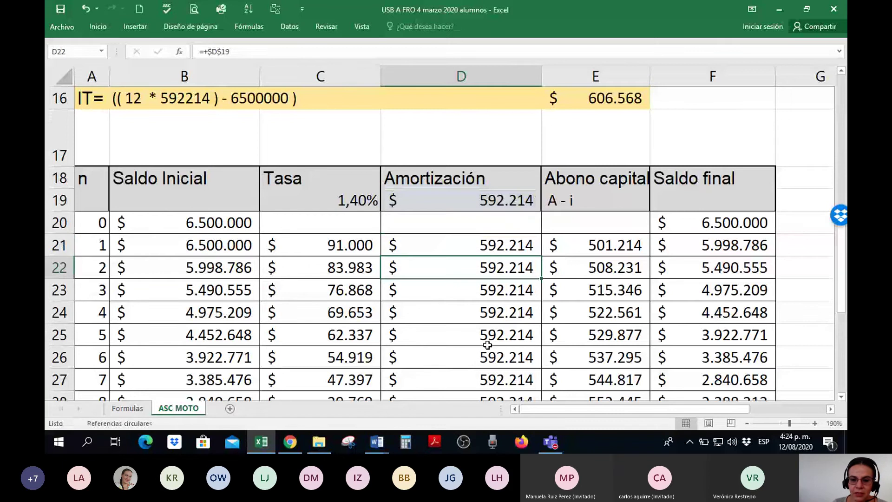
double_click(487, 345)
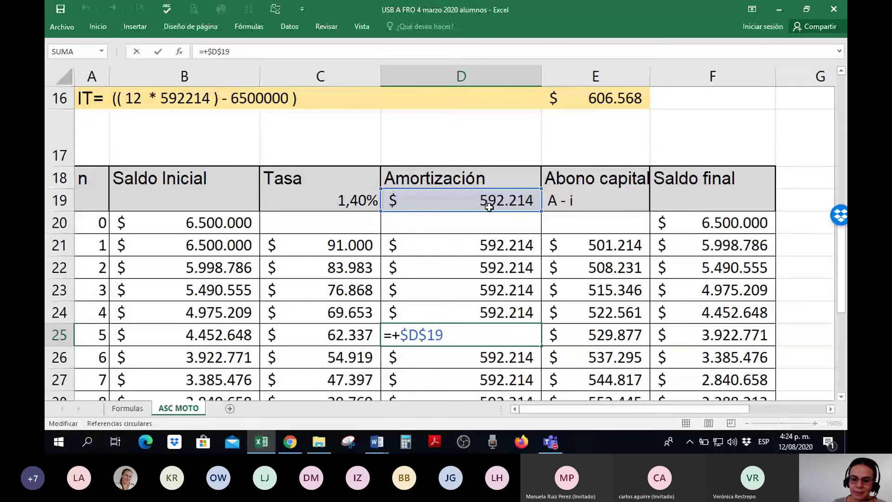
key("Return")
- Review the full amortization table at 160% zoom and check the Abono capital formulas in E21, E25 and E29
scroll(765, 277, "down", 2)
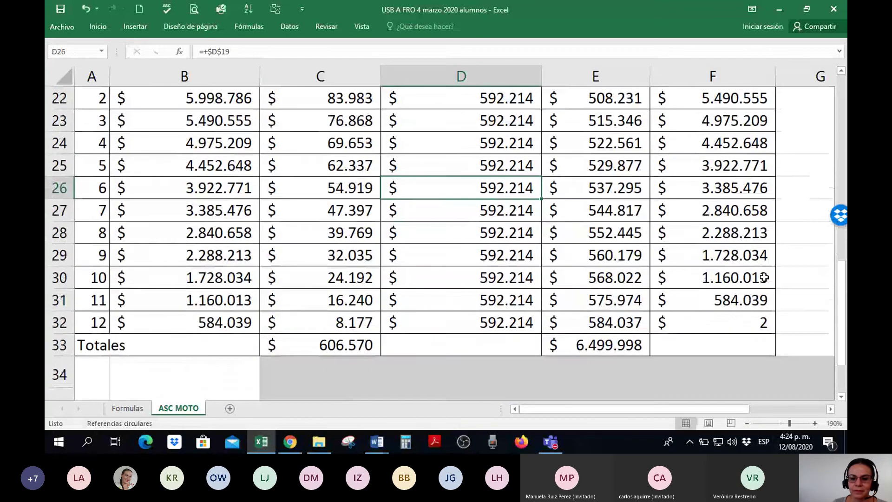
scroll(764, 277, "up", 1)
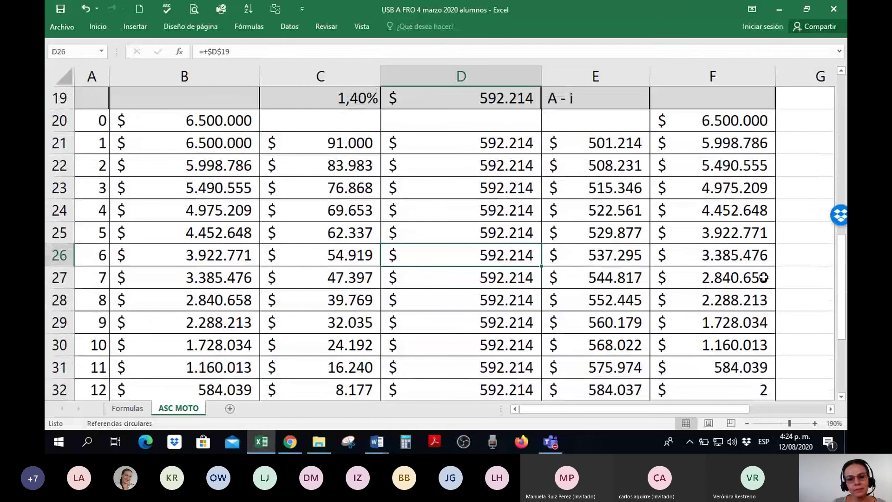
scroll(765, 278, "down", 1)
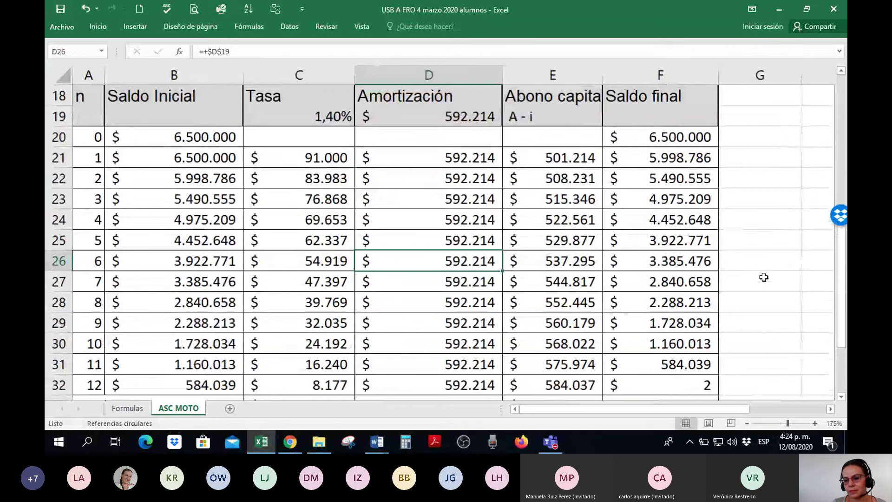
left_click(842, 398)
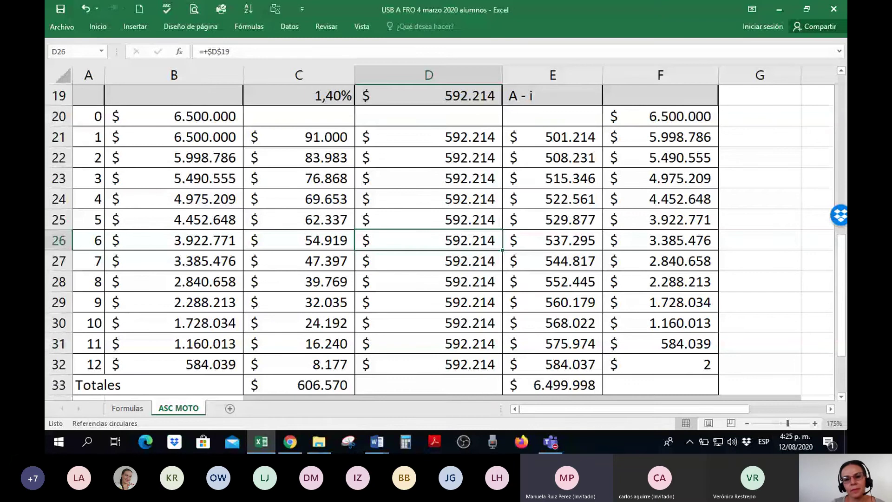
scroll(497, 162, "down", 1, "ctrl")
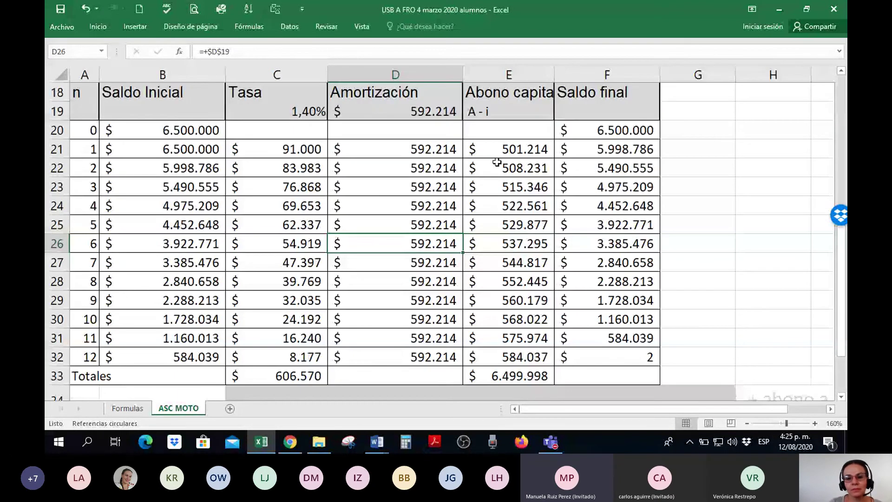
double_click(496, 151)
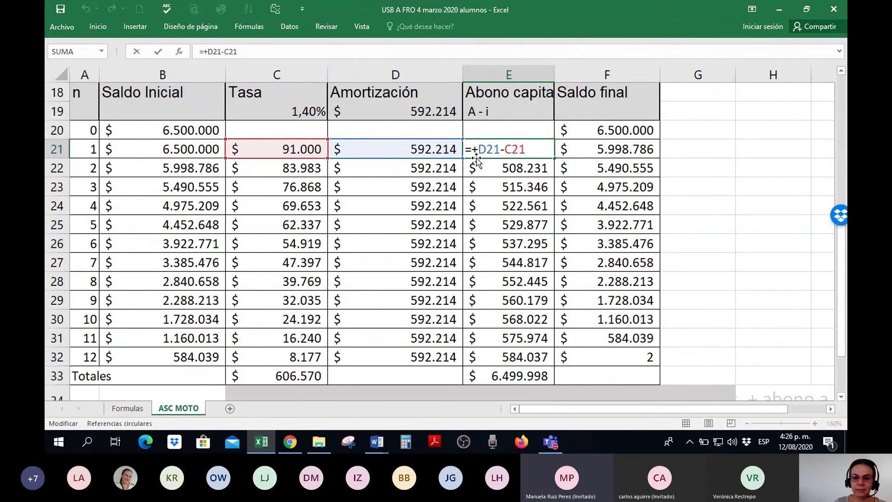
key("Return")
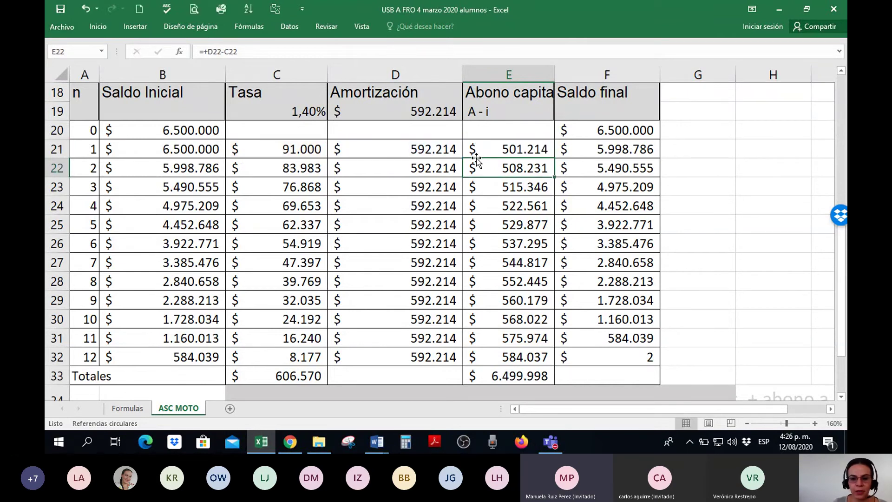
double_click(516, 218)
key("Return")
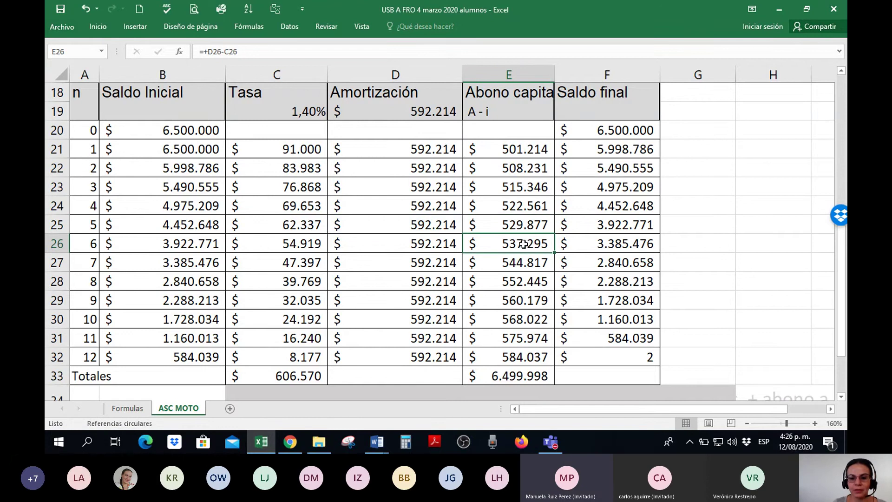
double_click(534, 298)
key("Return")
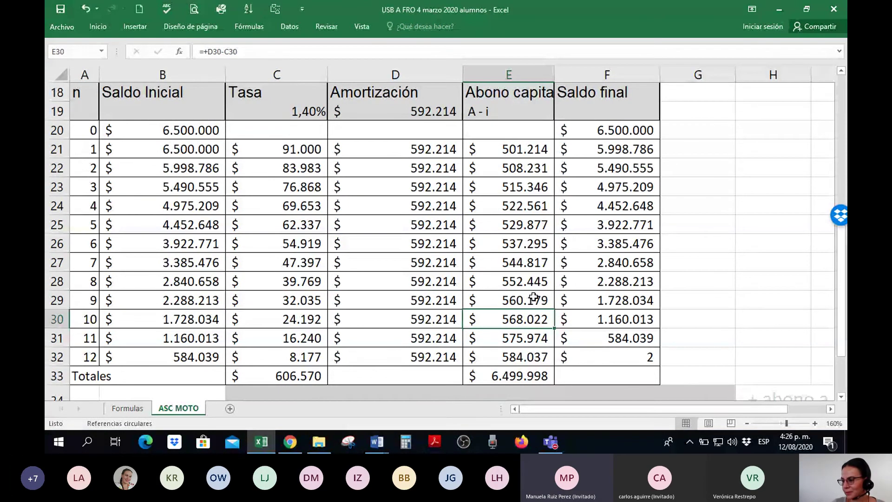
- Review the Amortización values in D21:D32 and the Tasa column, and recheck the interest formula in C21
left_click_drag(430, 145, 428, 356)
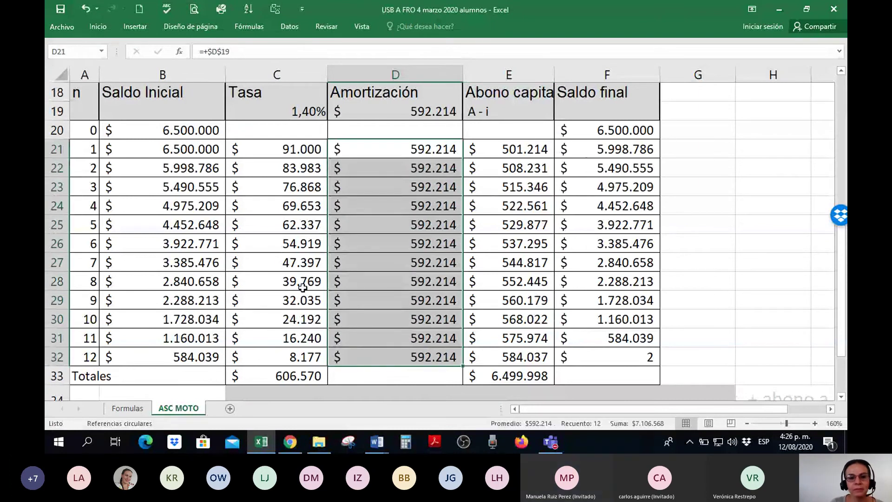
left_click_drag(280, 279, 289, 145)
double_click(292, 148)
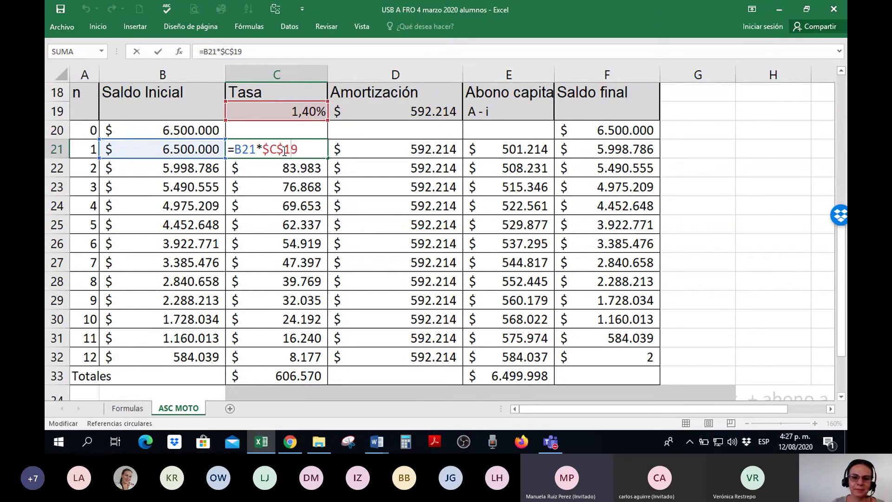
key("Return")
- Show the period 12 Saldo final in F32 with four decimal places
left_click_drag(594, 344, 595, 357)
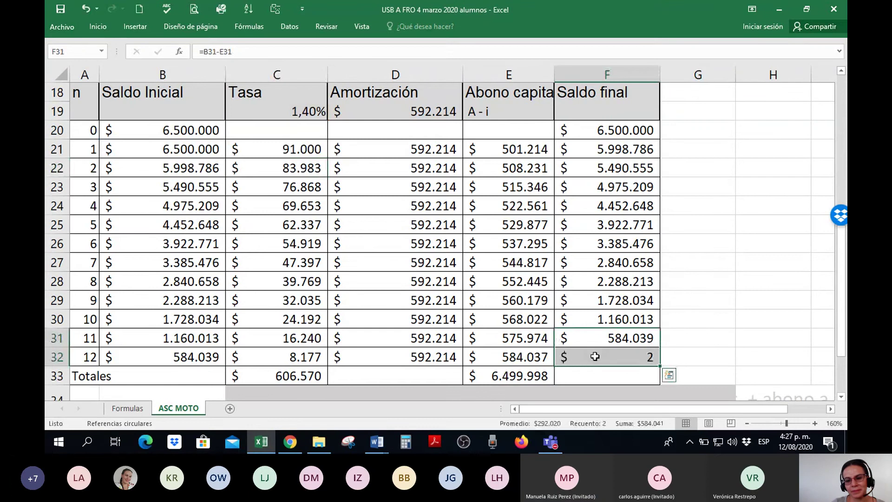
left_click(595, 357)
right_click(595, 357)
left_click(703, 390)
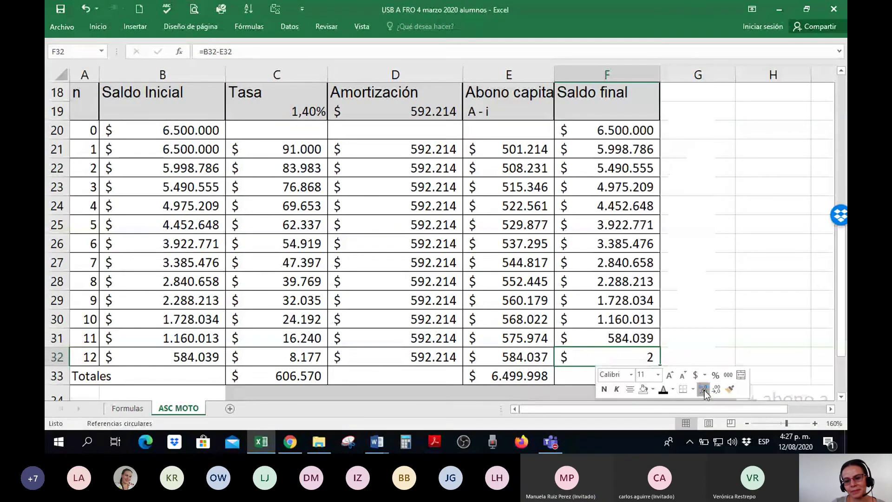
left_click(703, 390)
left_click(704, 389)
left_click(704, 389)
left_click(704, 389)
- Reduce the period 12 Saldo final in F32 to no decimal places
mouse_move(314, 452)
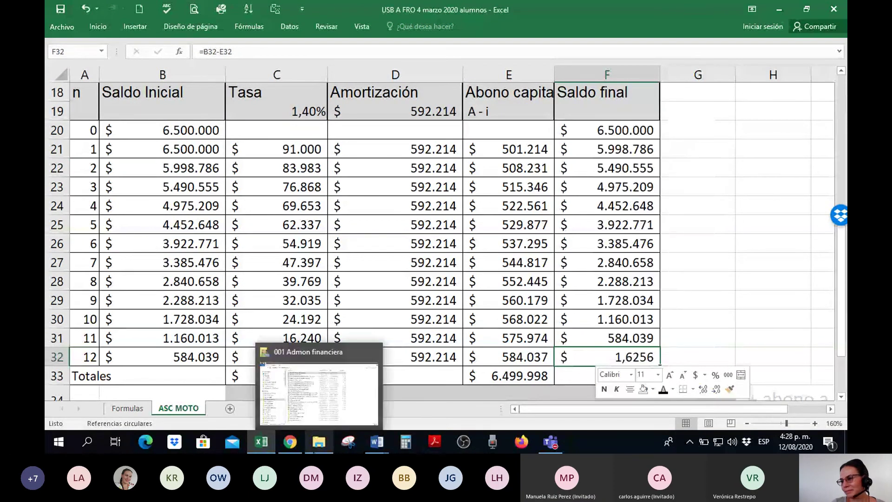
scroll(653, 255, "down", 3)
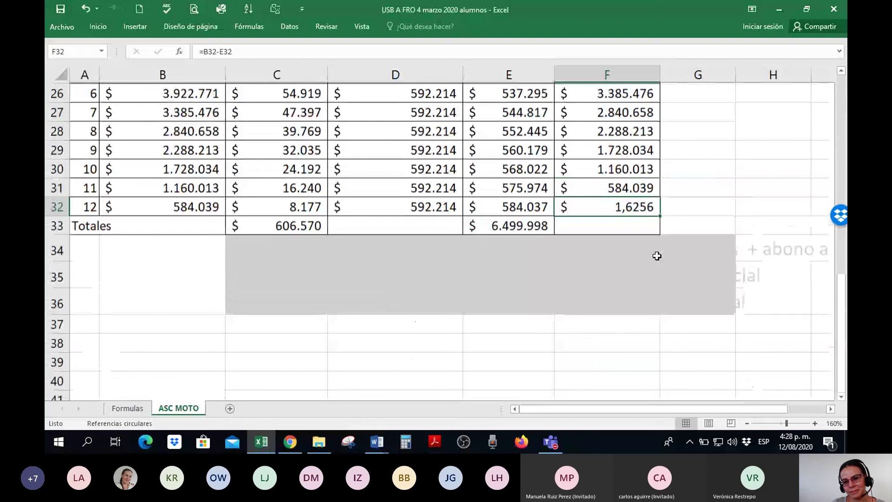
scroll(648, 249, "up", 1)
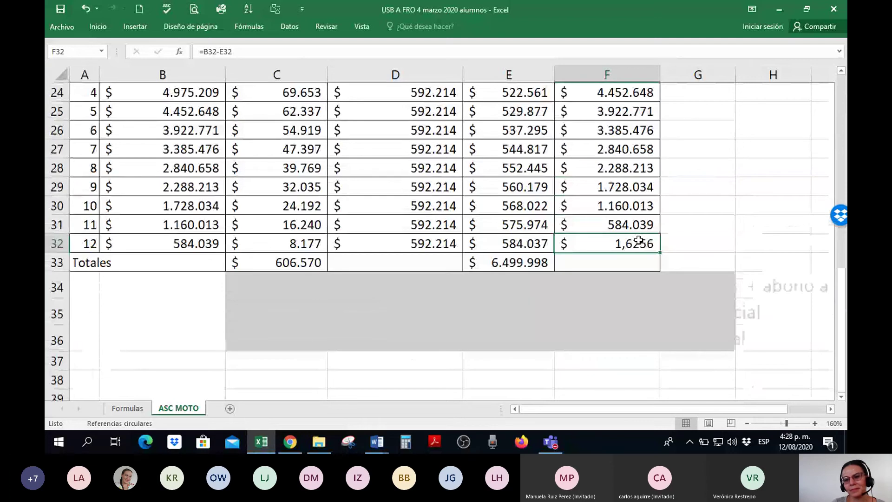
right_click(639, 240)
left_click(760, 157)
left_click(760, 158)
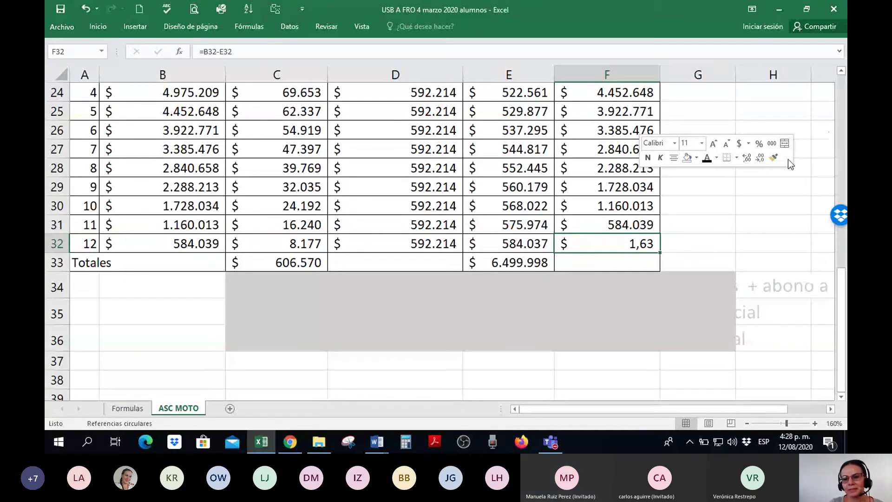
left_click(762, 161)
left_click(762, 160)
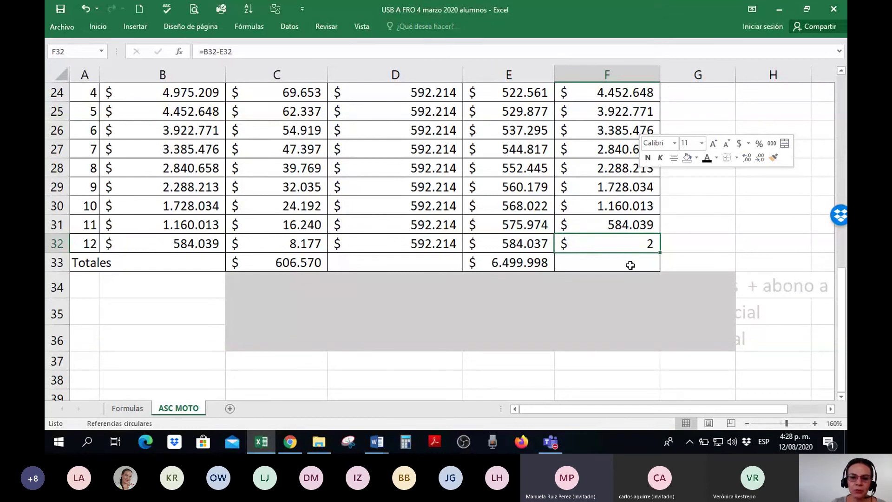
- Check the closing rows' formulas in F31, F32 and B32, and review the table down to the Totales row
scroll(646, 263, "up", 2)
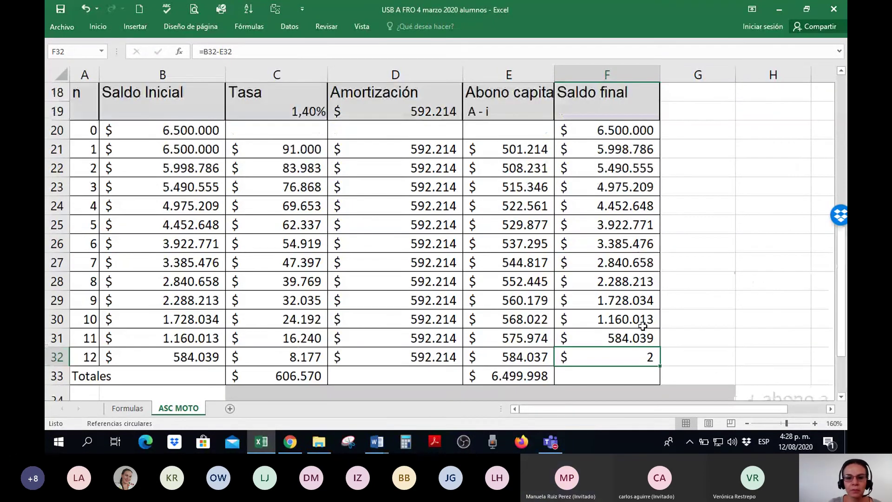
left_click(635, 338)
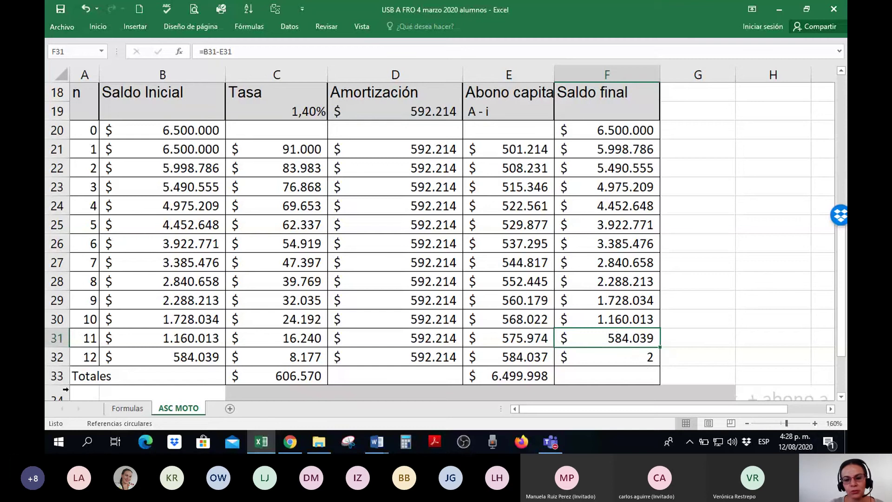
left_click(608, 350)
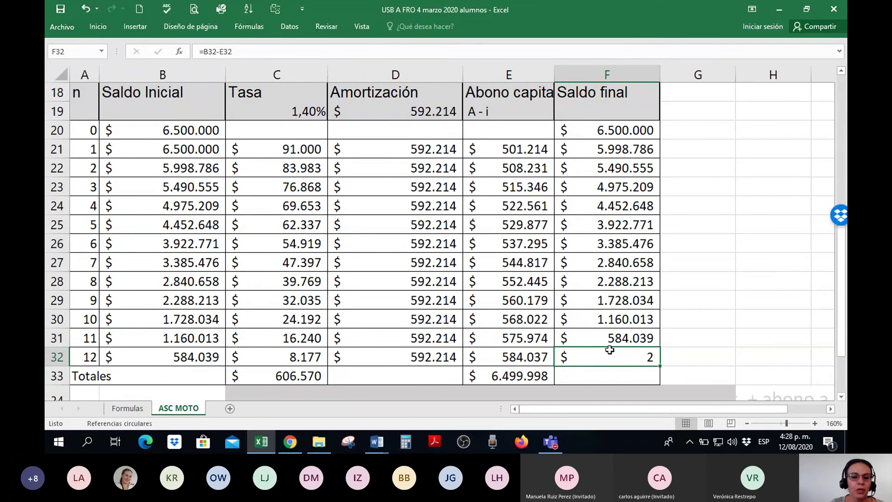
left_click(191, 360)
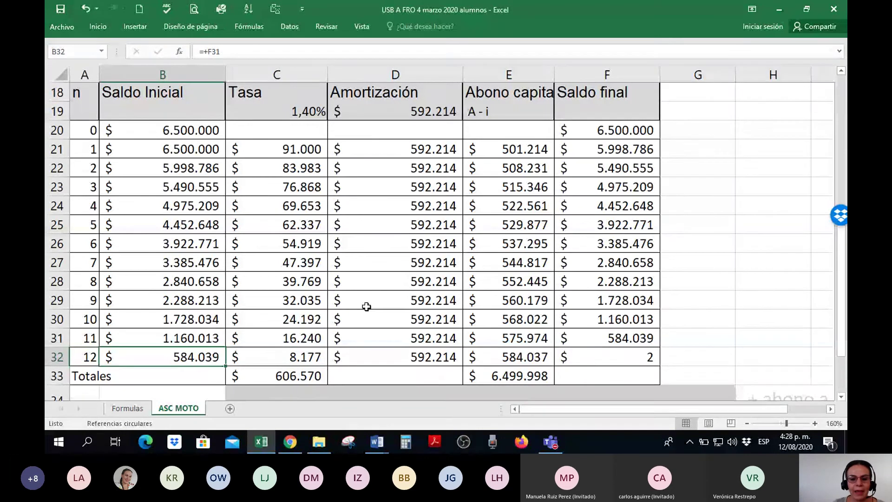
scroll(367, 307, "down", 1)
scroll(367, 307, "down", 1)
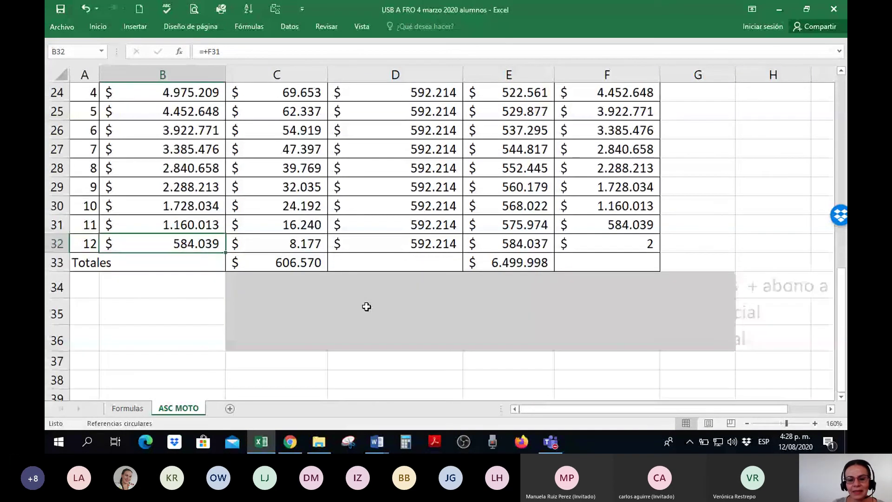
scroll(365, 305, "up", 2)
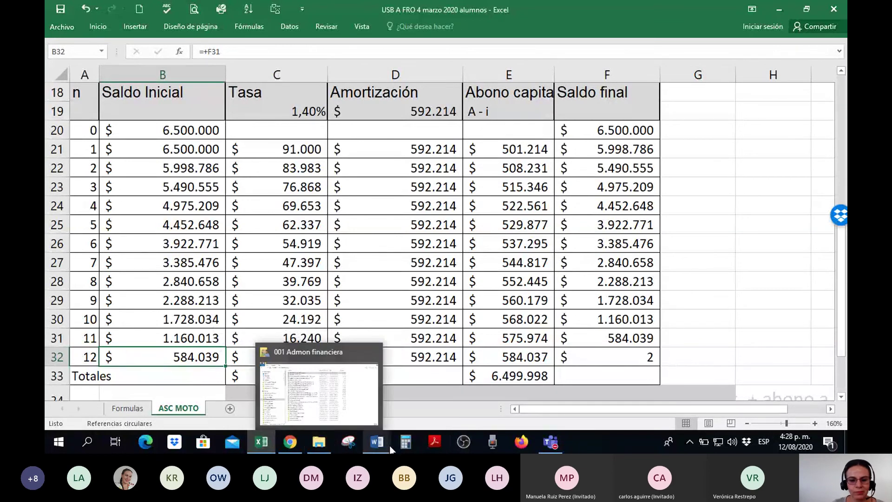
- Switch to Word's guide document, maximize it, and start a new blank document headed "Agenda:"
mouse_move(392, 449)
left_click(403, 393)
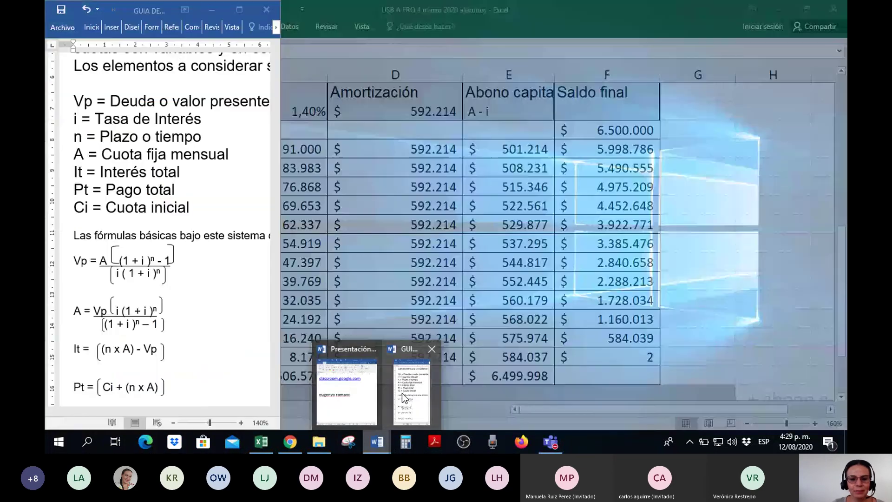
left_click(239, 17)
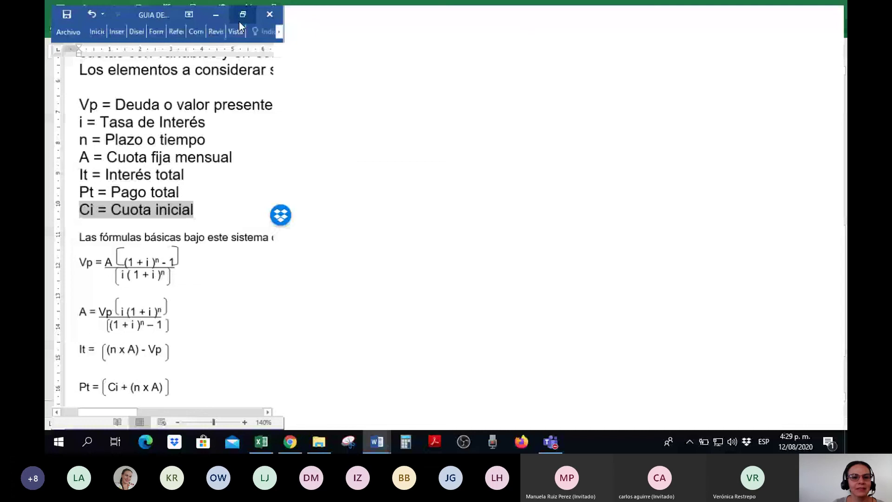
left_click(142, 9)
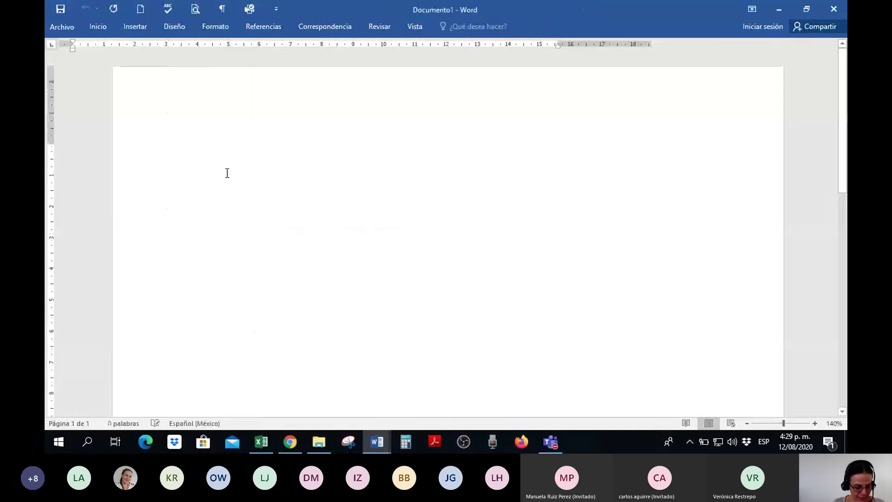
type("Agenda:")
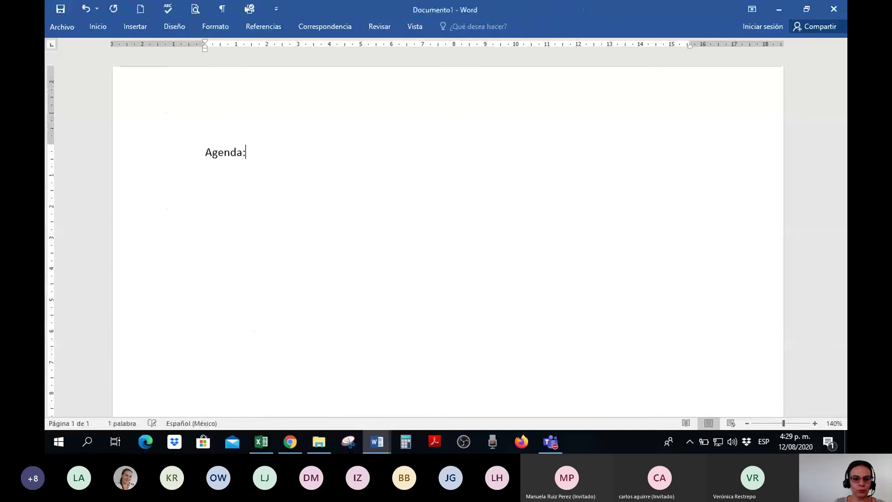
- Add the agenda item "Simulador Servicio constante (hoy)" below the heading, leaving an empty line between them
key("Return")
key("Return")
type("Simul")
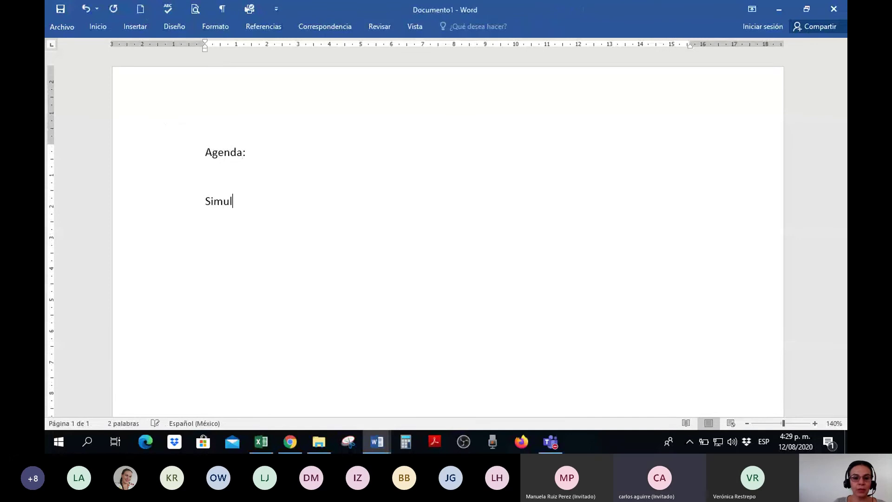
type("ador Ser")
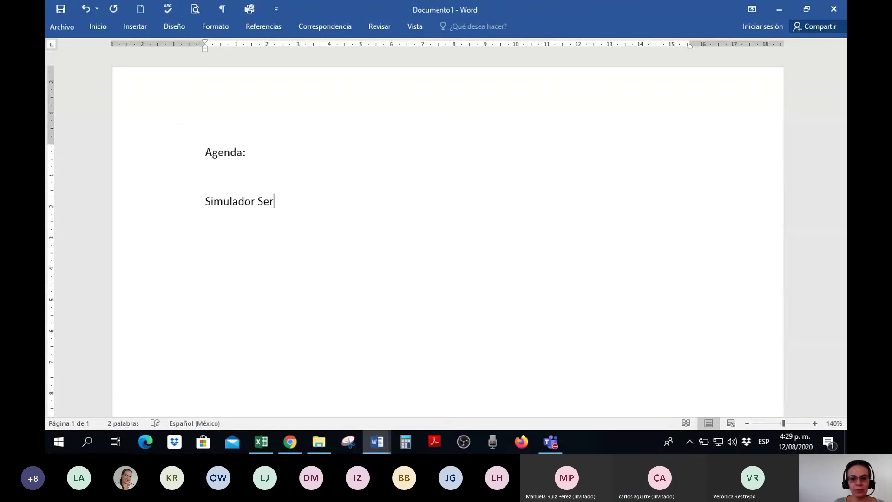
type("vicio")
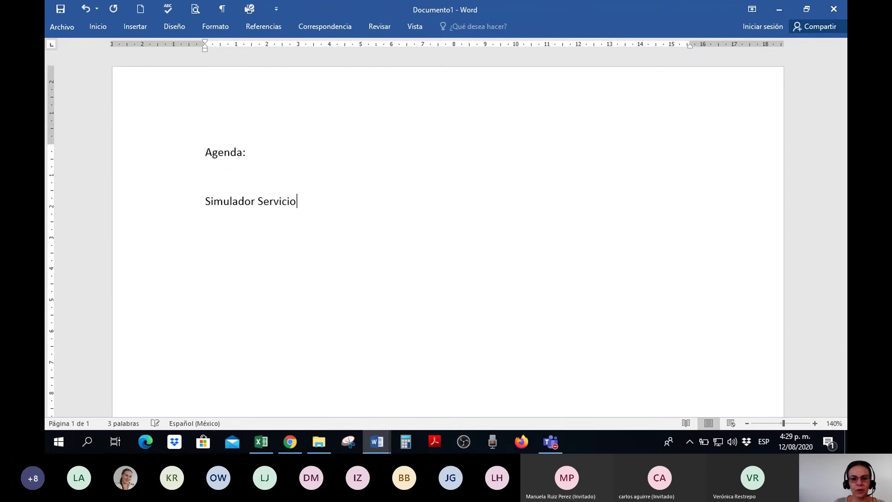
type(" contante")
key("BackSpace")
key("BackSpace")
key("BackSpace")
key("BackSpace")
key("BackSpace")
type("stante  ")
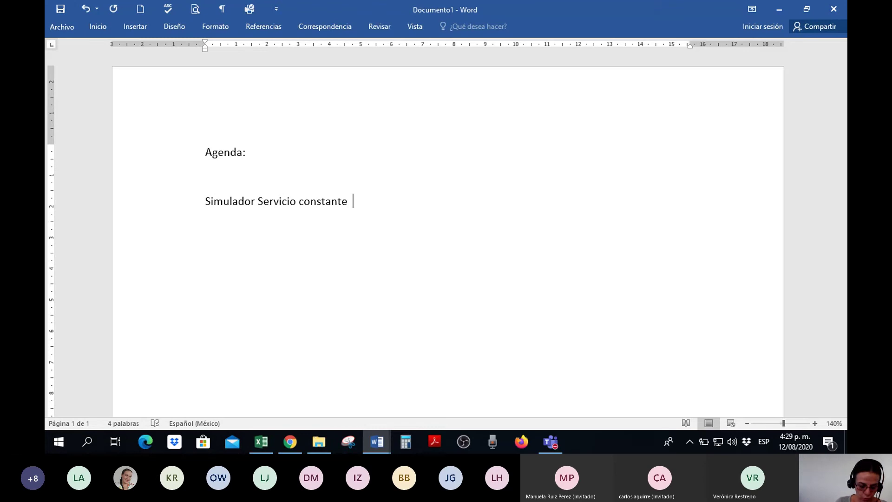
type("(hoy)")
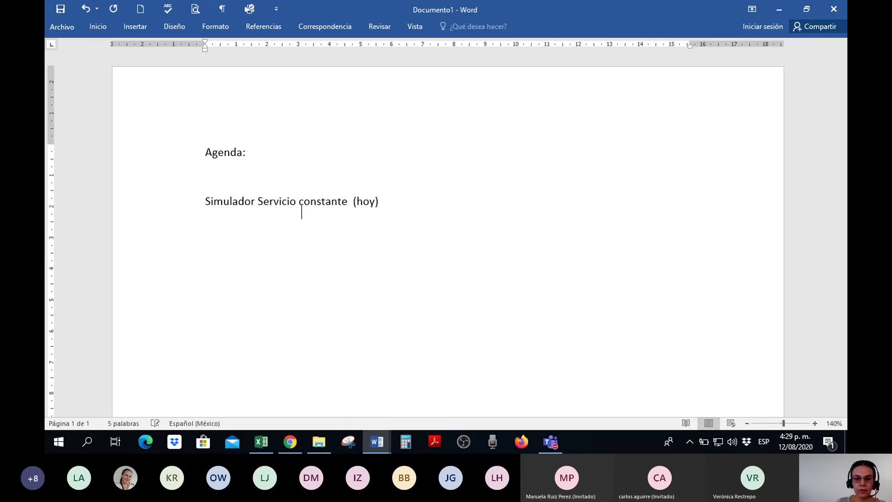
- Add a second agenda line reading "Martes quiz servicio constante ( 1.00 p.m.)"
key("Return")
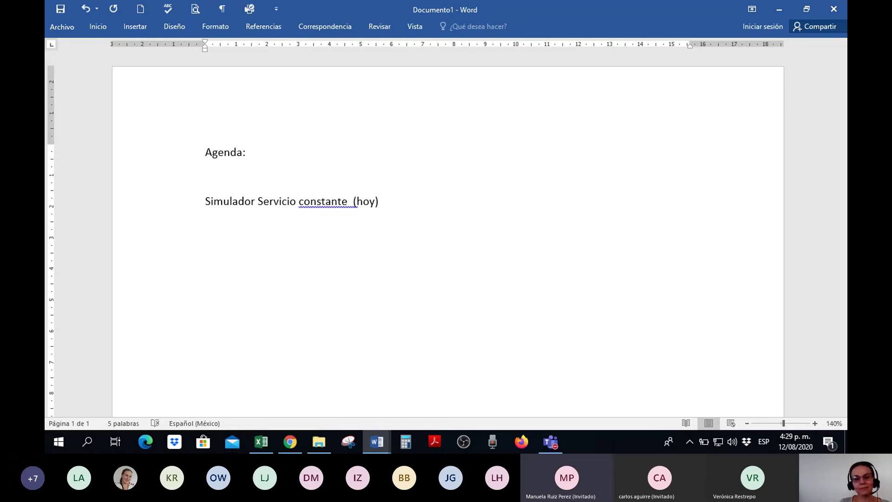
type("Ma")
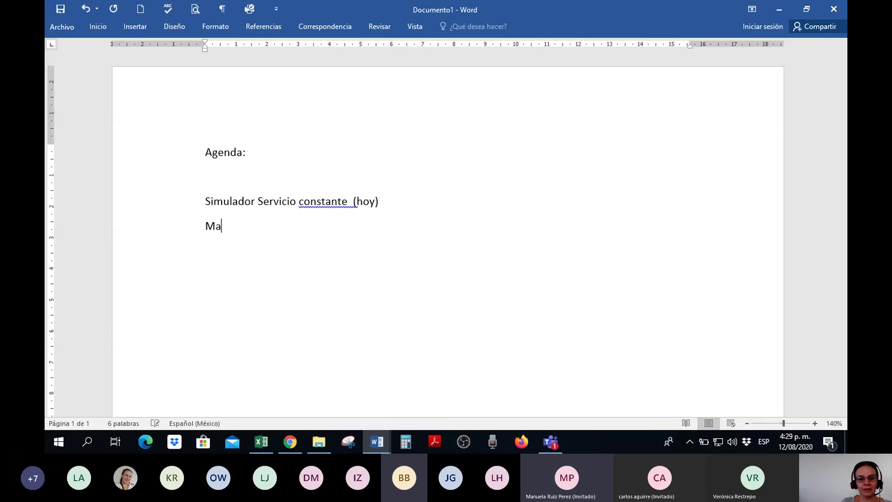
type("rtes qui")
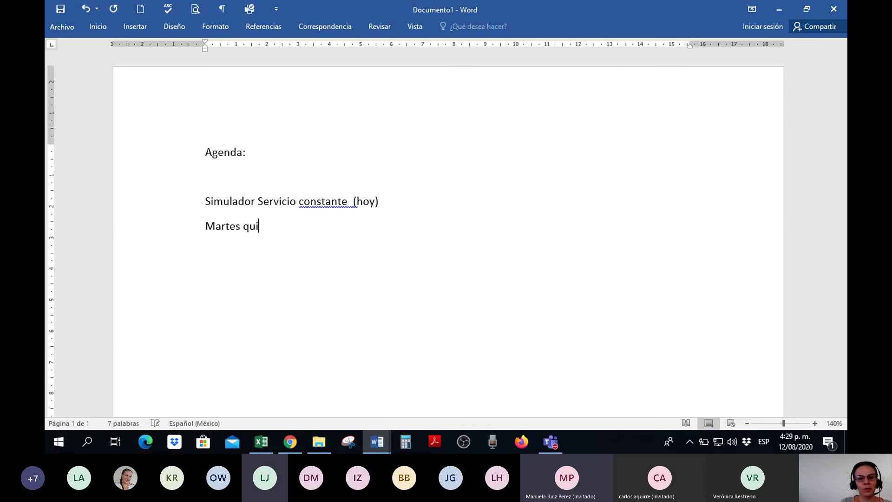
type("z  servicio contst")
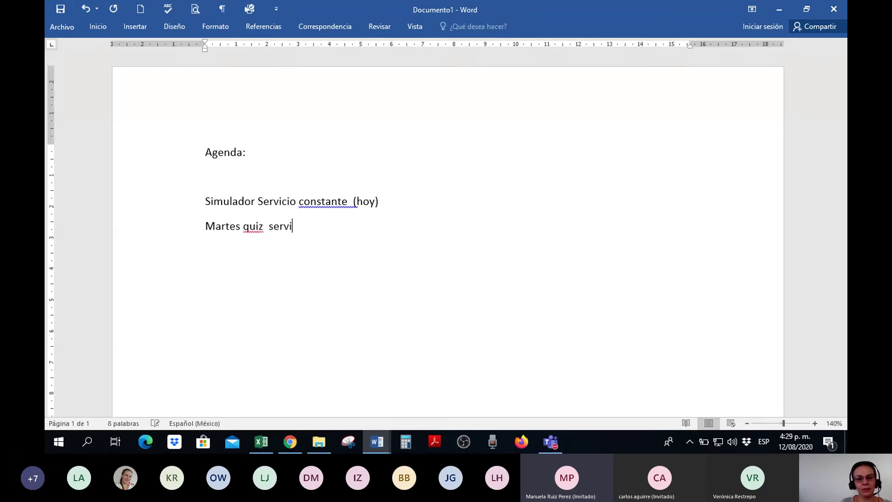
key("BackSpace")
key("BackSpace")
key("BackSpace")
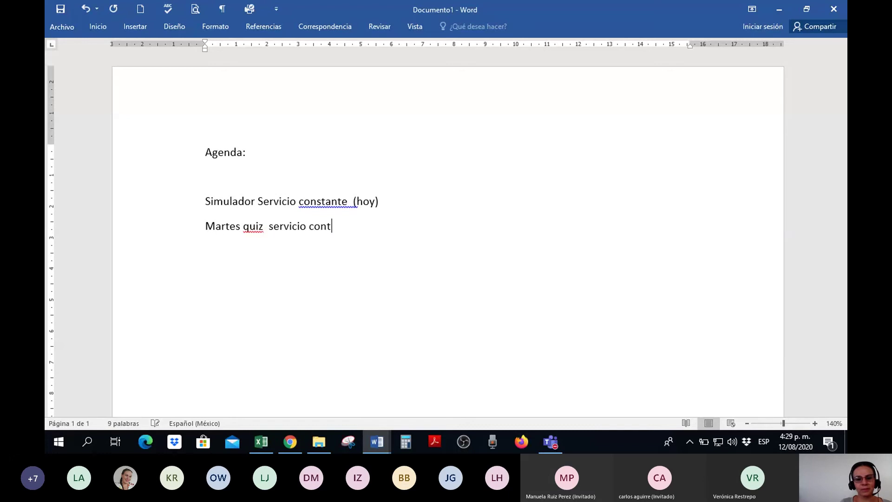
type("stante  ( ")
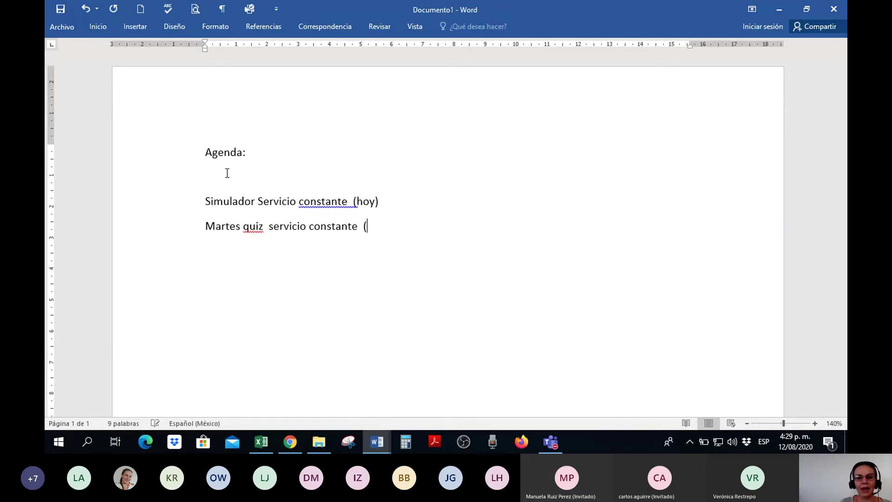
type("1.00 ")
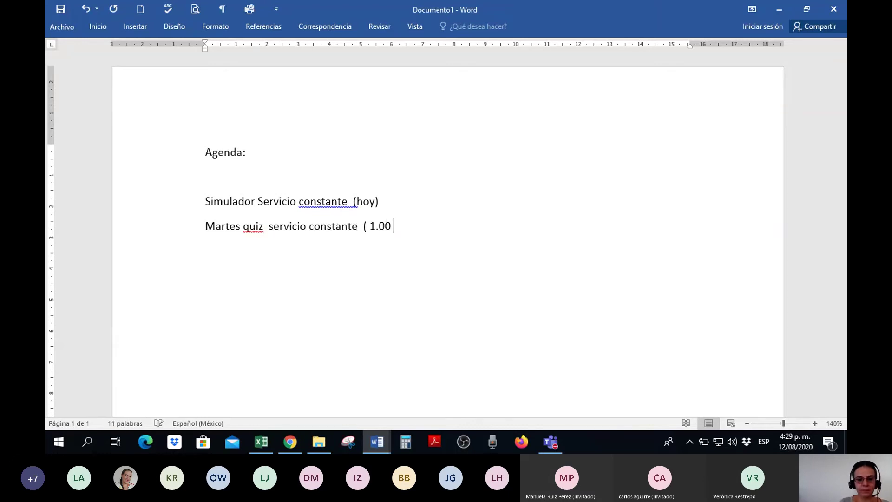
type("p.m.)")
- Add a third agenda line reading "Martes examen teoria."
key("Return")
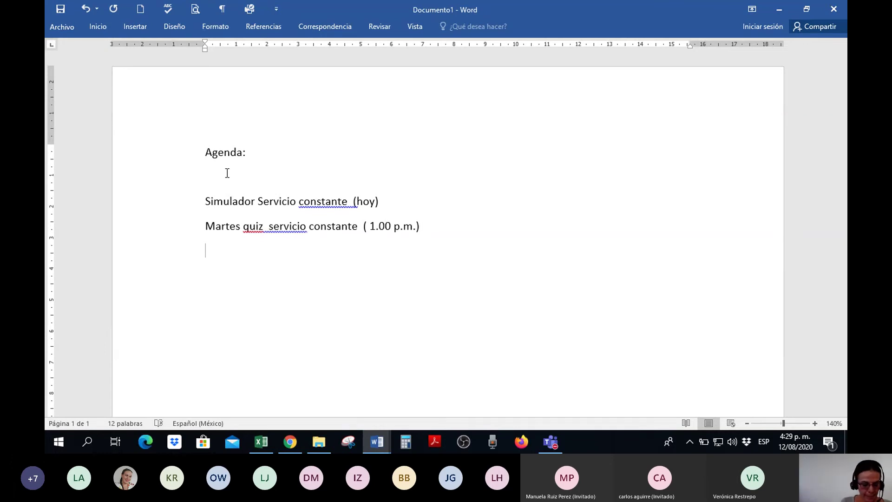
type("Martes ")
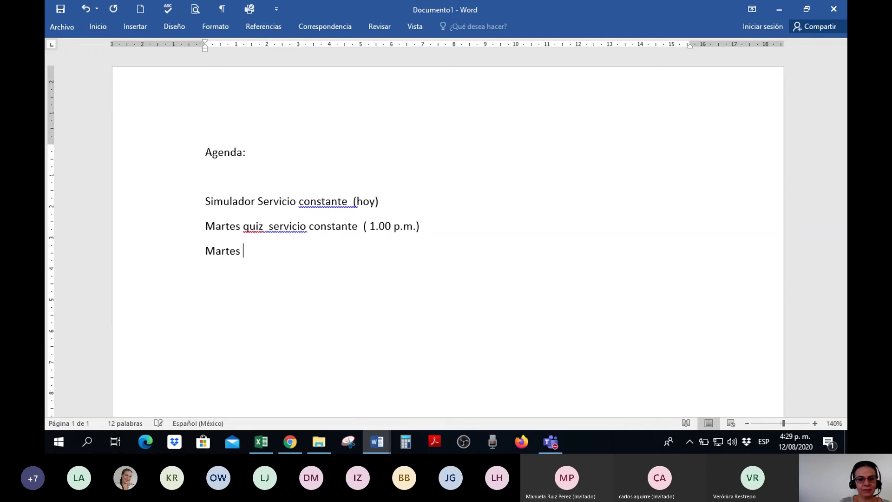
type(" exament")
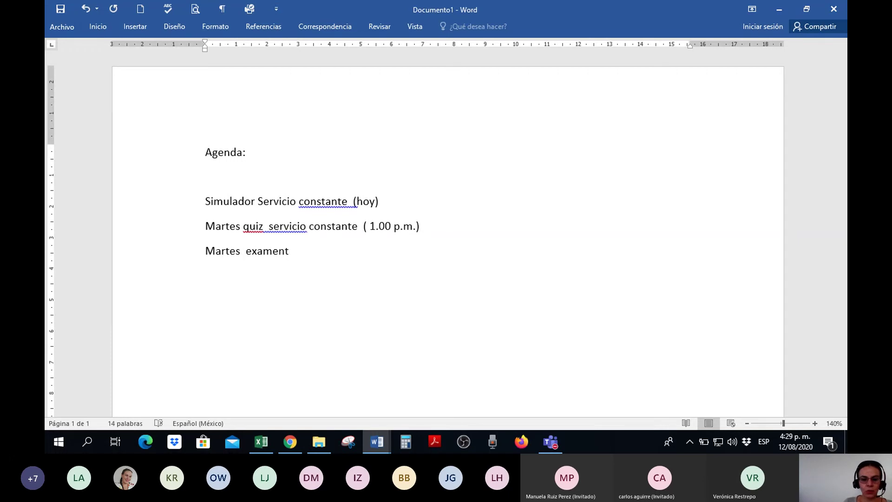
key("BackSpace")
type("teori")
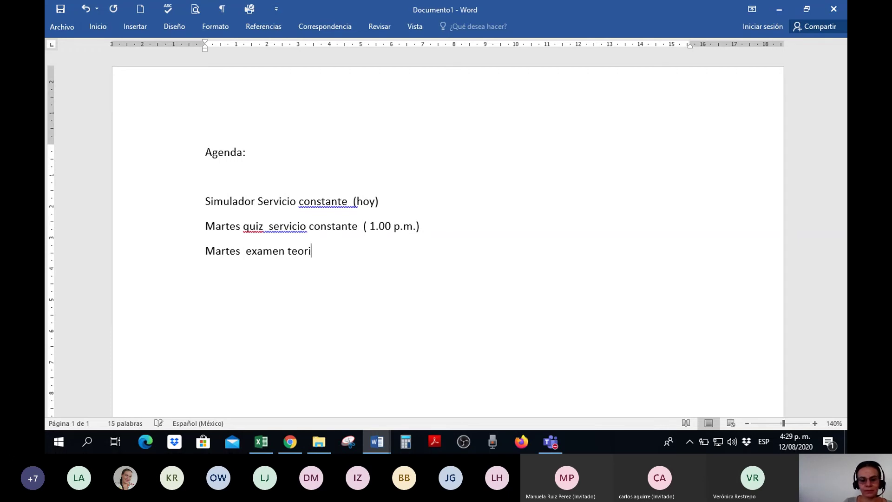
type("a.")
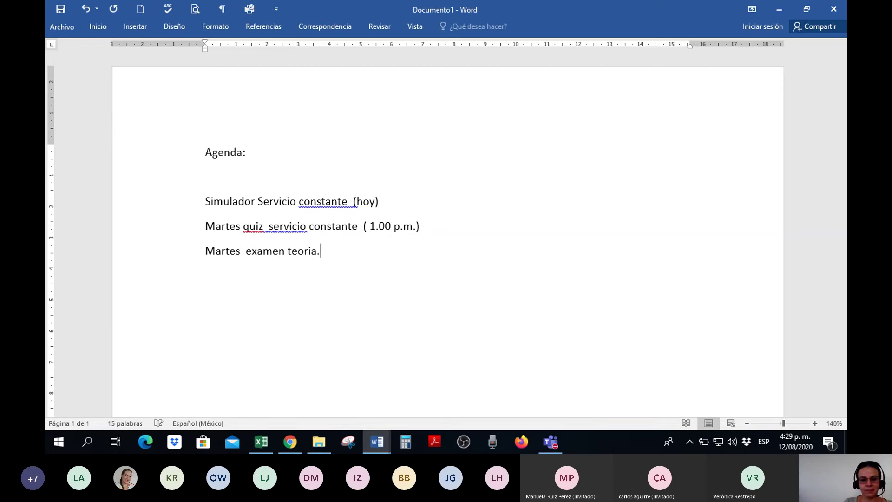